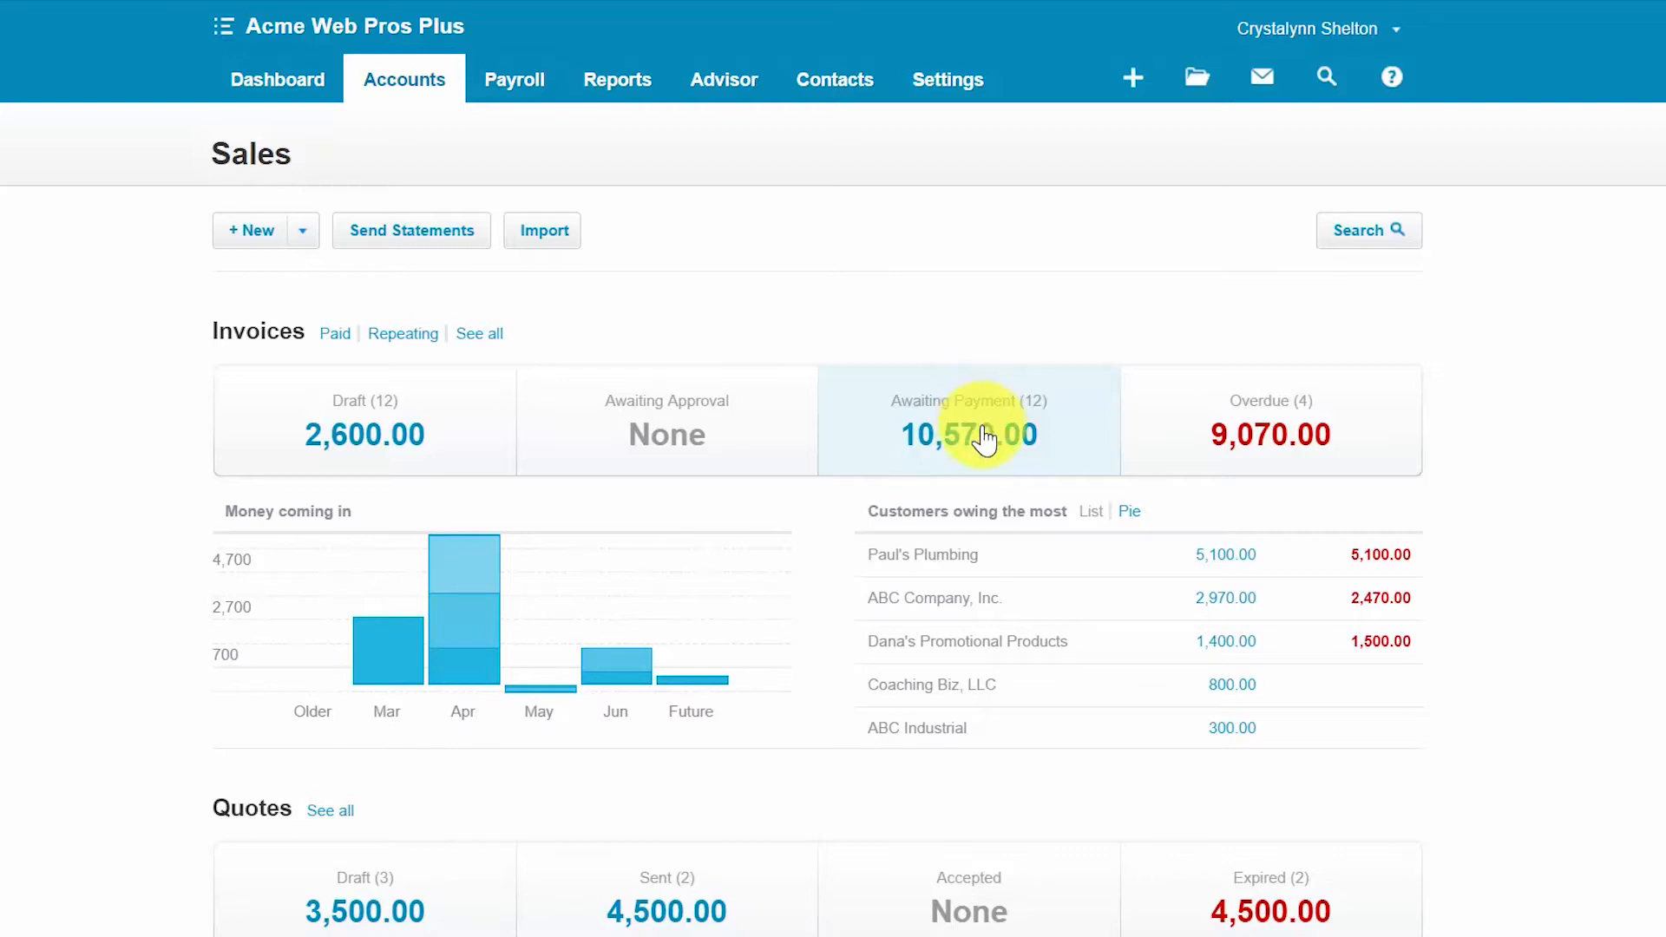
# Open the overdue 2,300.00 Paul's Plumbing invoice dated Mar 22, 2017 from the invoices awaiting payment
pyautogui.click(985, 440)
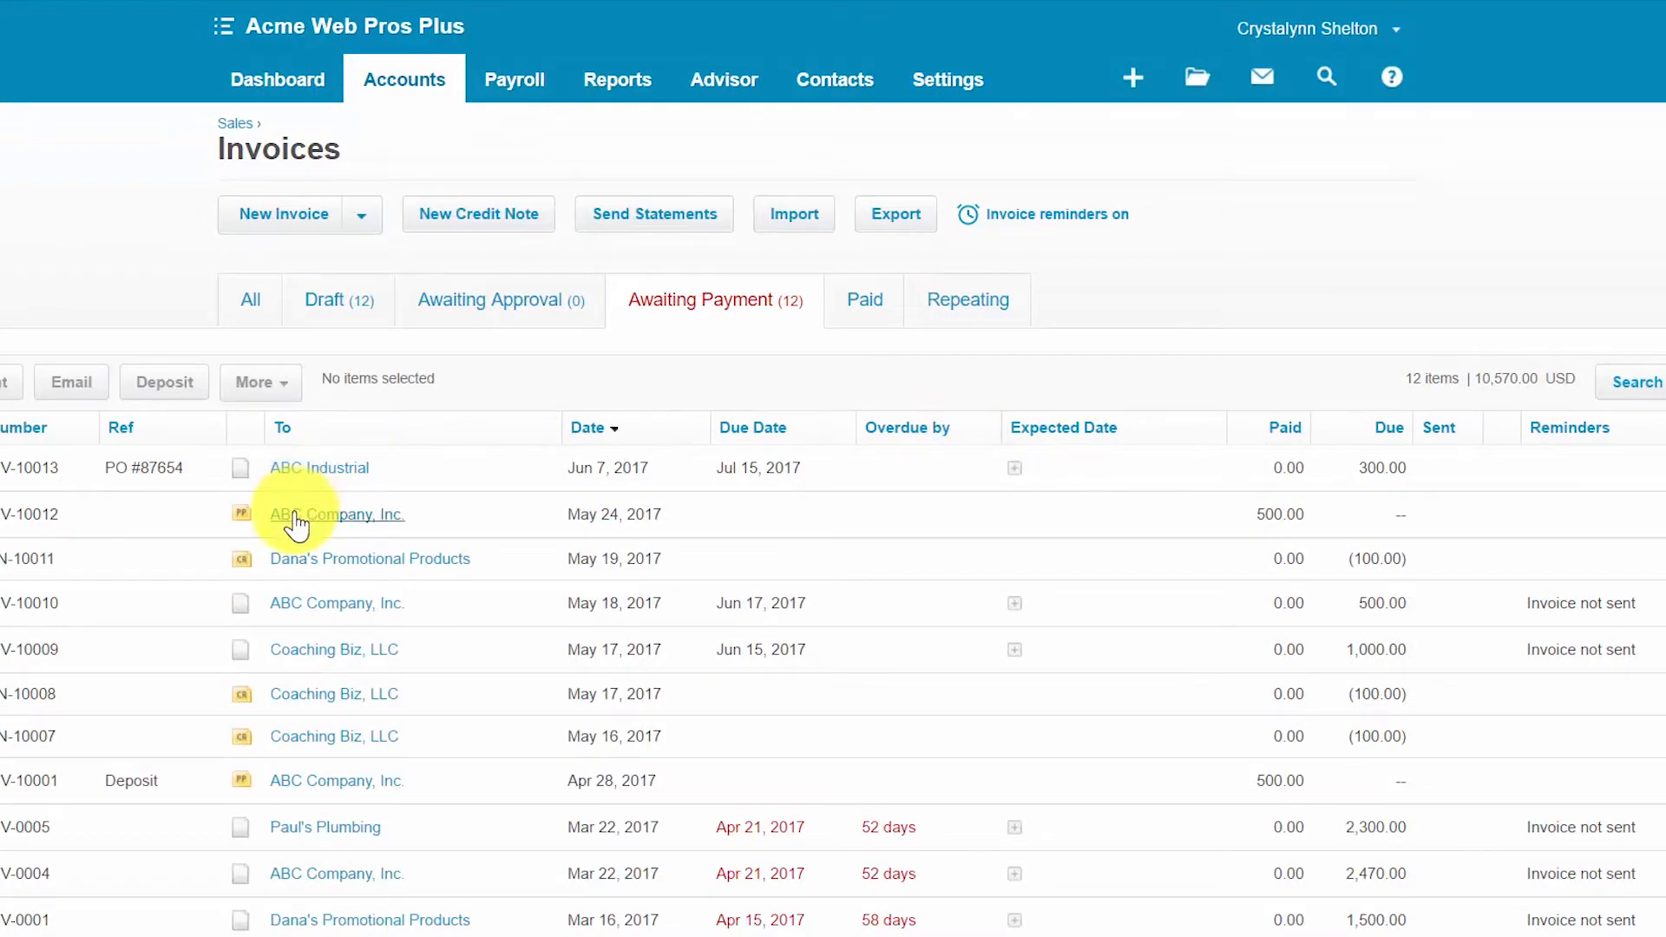
pyautogui.scroll(-2, 298, 518)
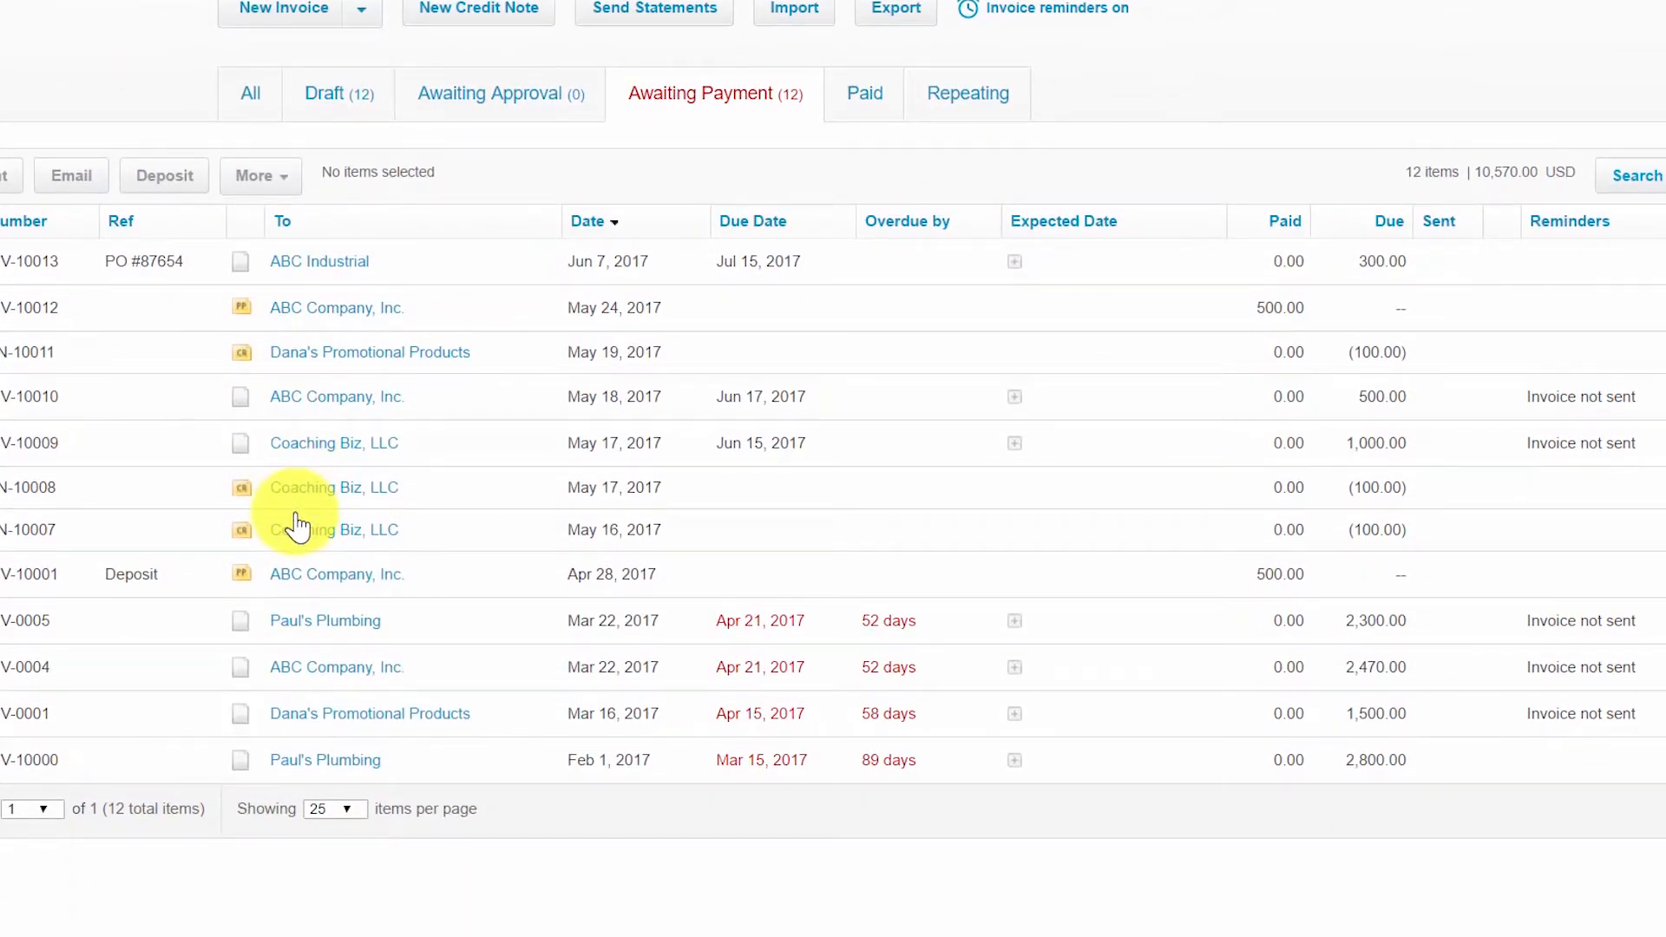
pyautogui.scroll(1, 298, 524)
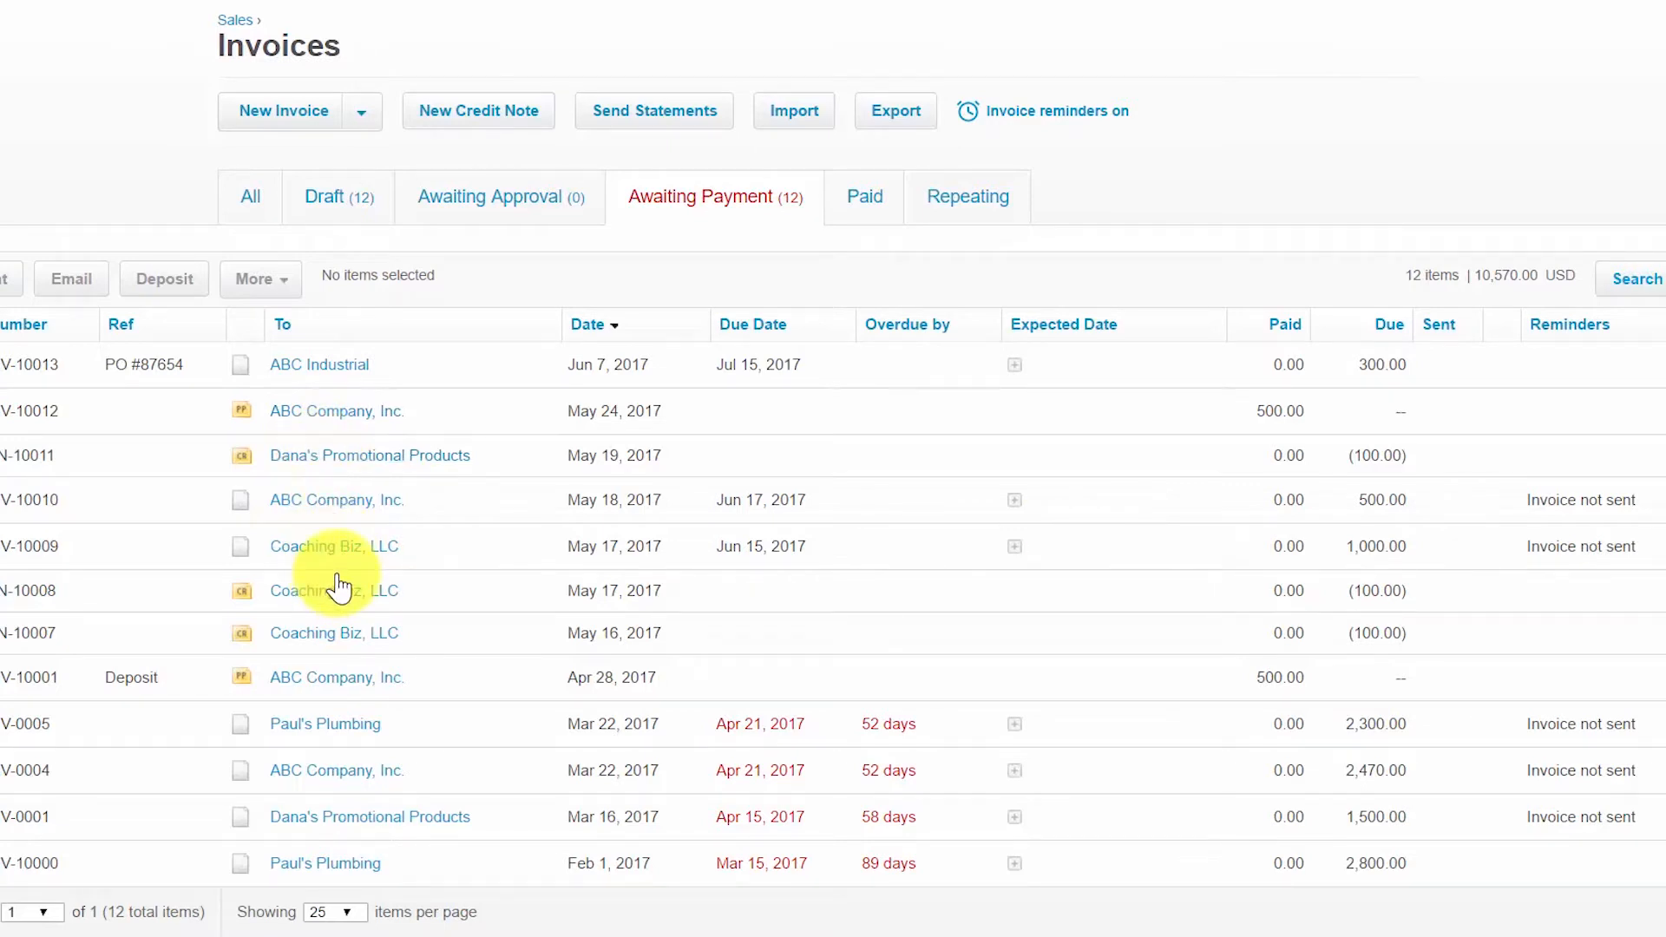
pyautogui.scroll(-1, 339, 590)
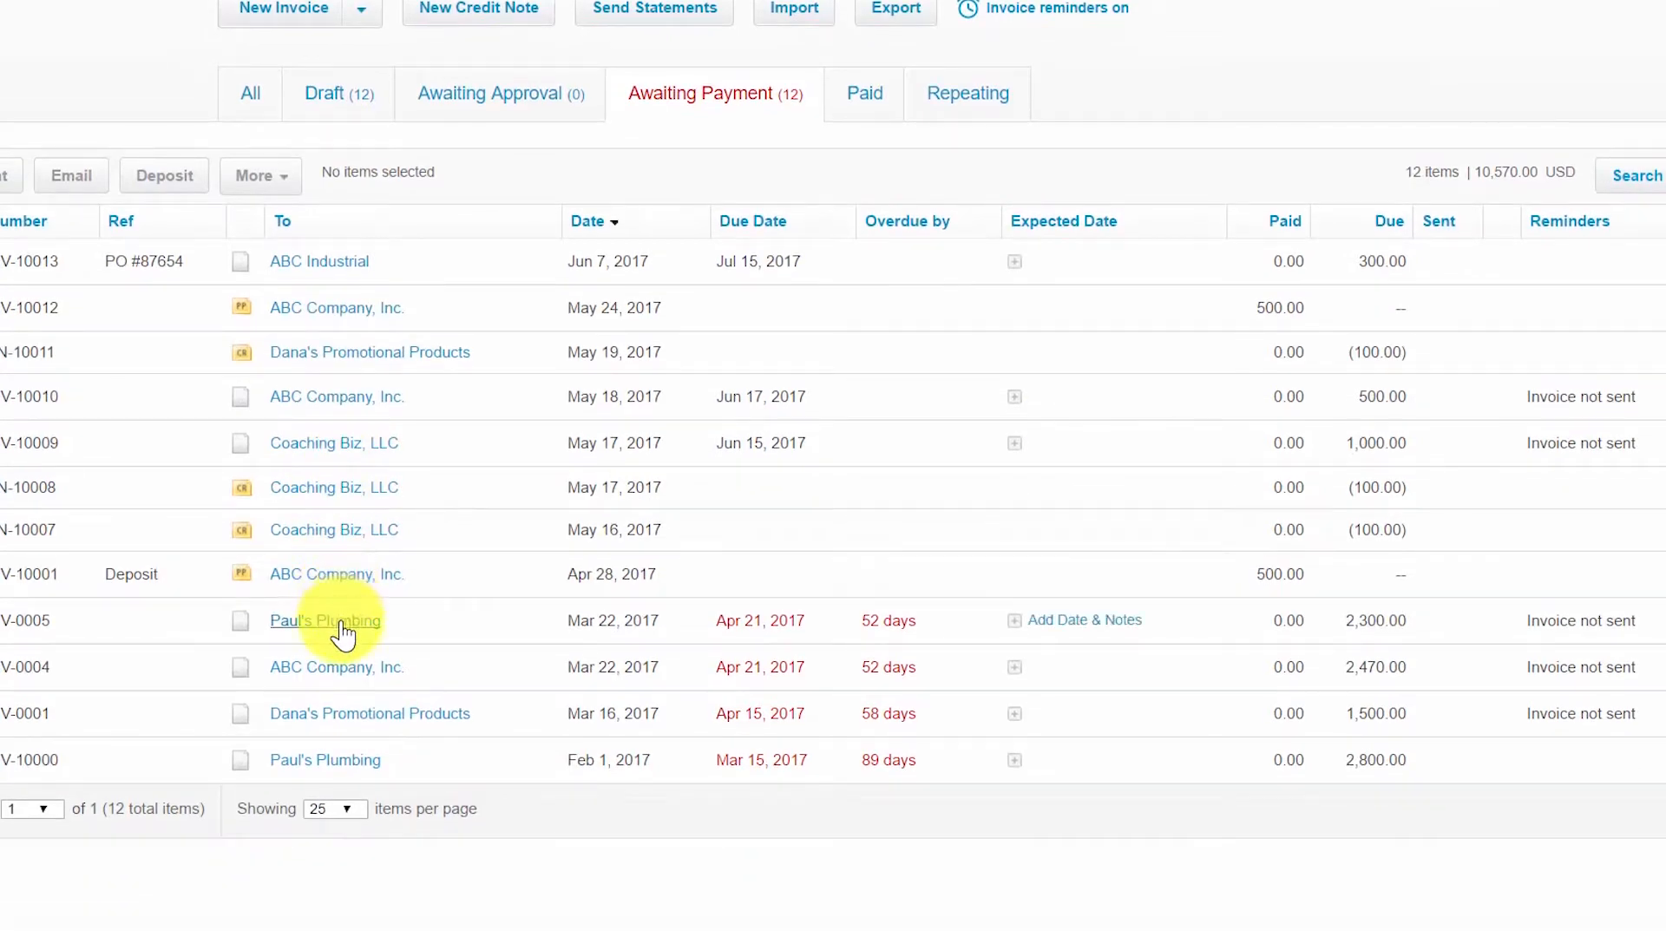
pyautogui.click(326, 621)
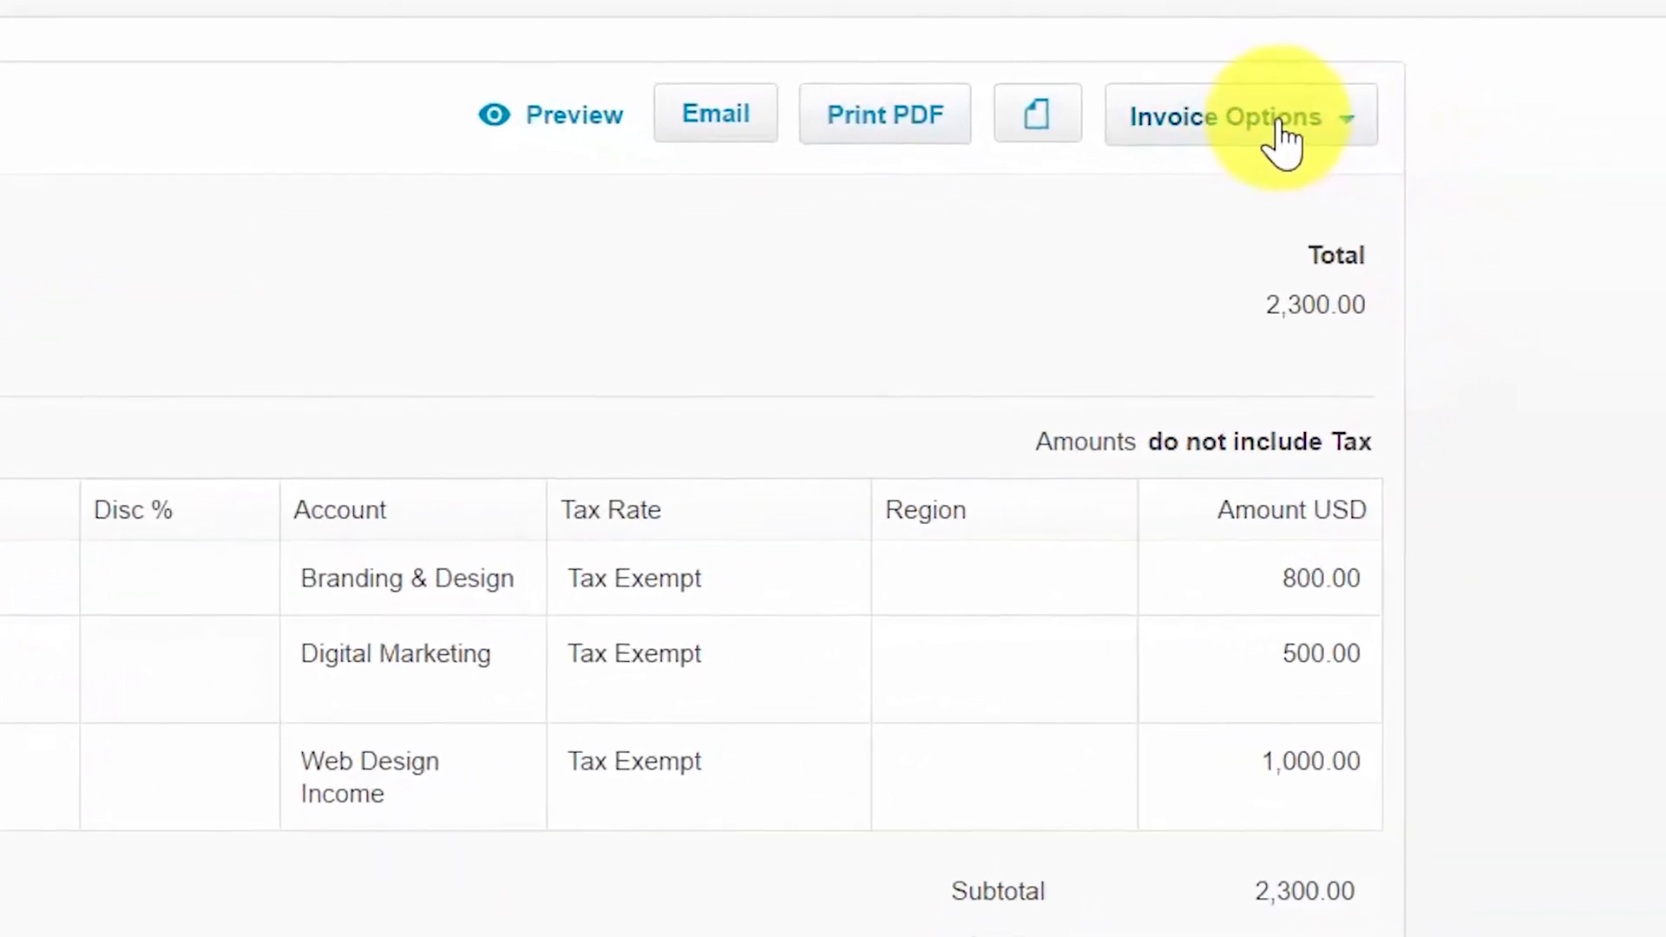
# Add a credit note to the open Paul's Plumbing invoice and review its header, line items and totals
pyautogui.click(1345, 126)
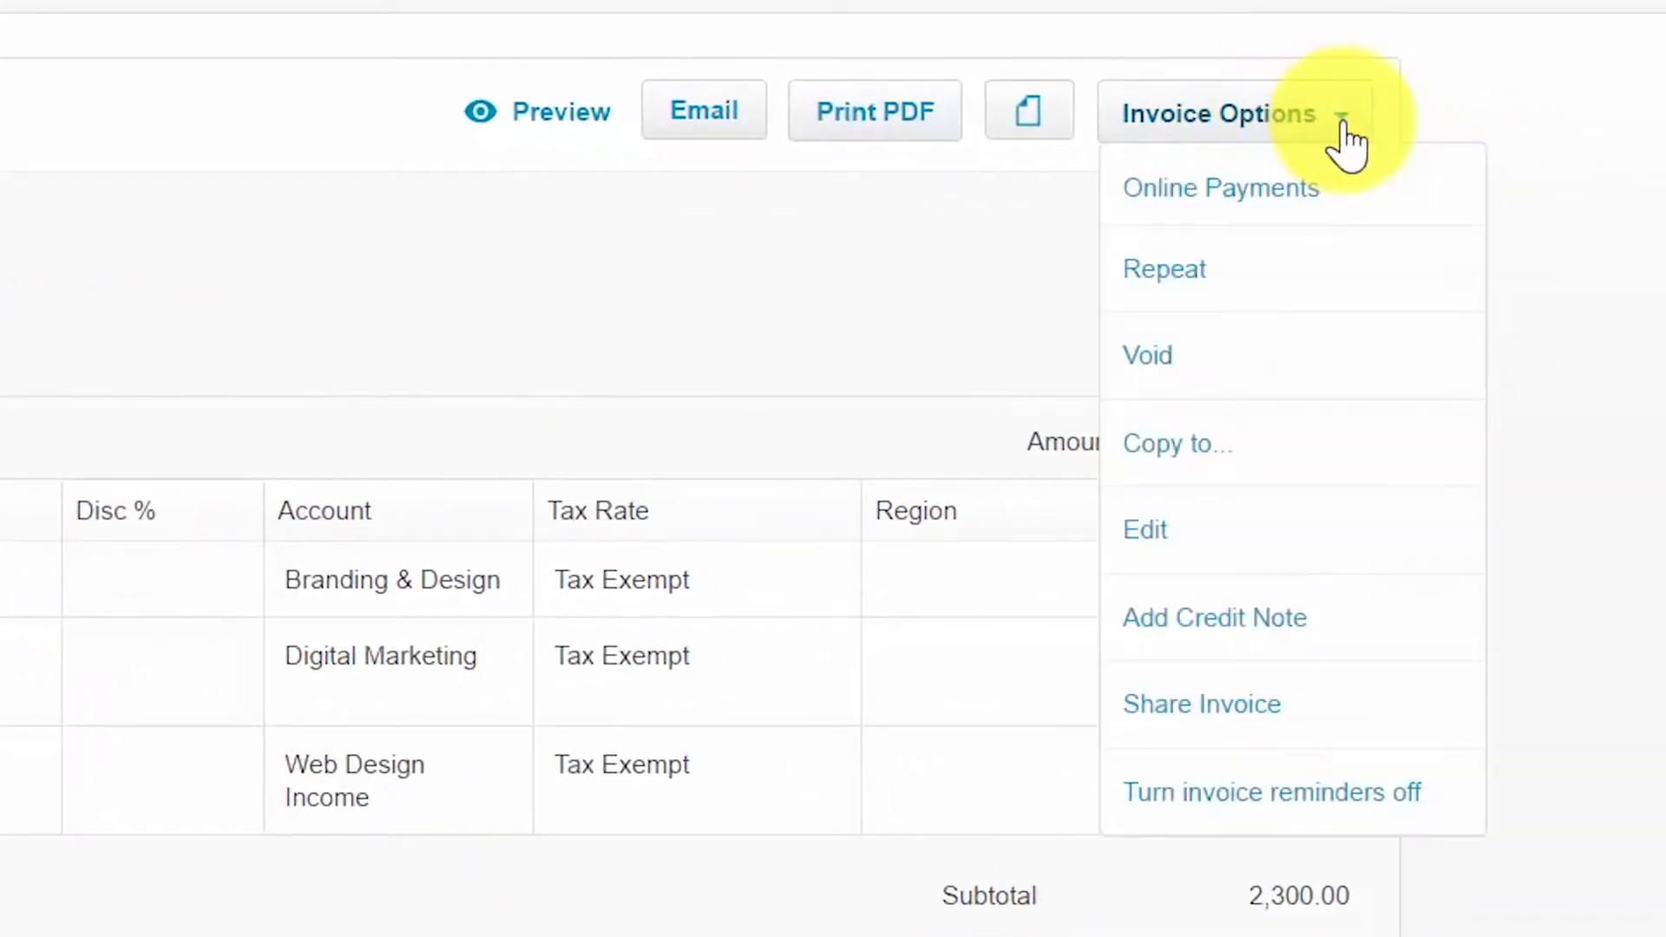
pyautogui.click(1217, 656)
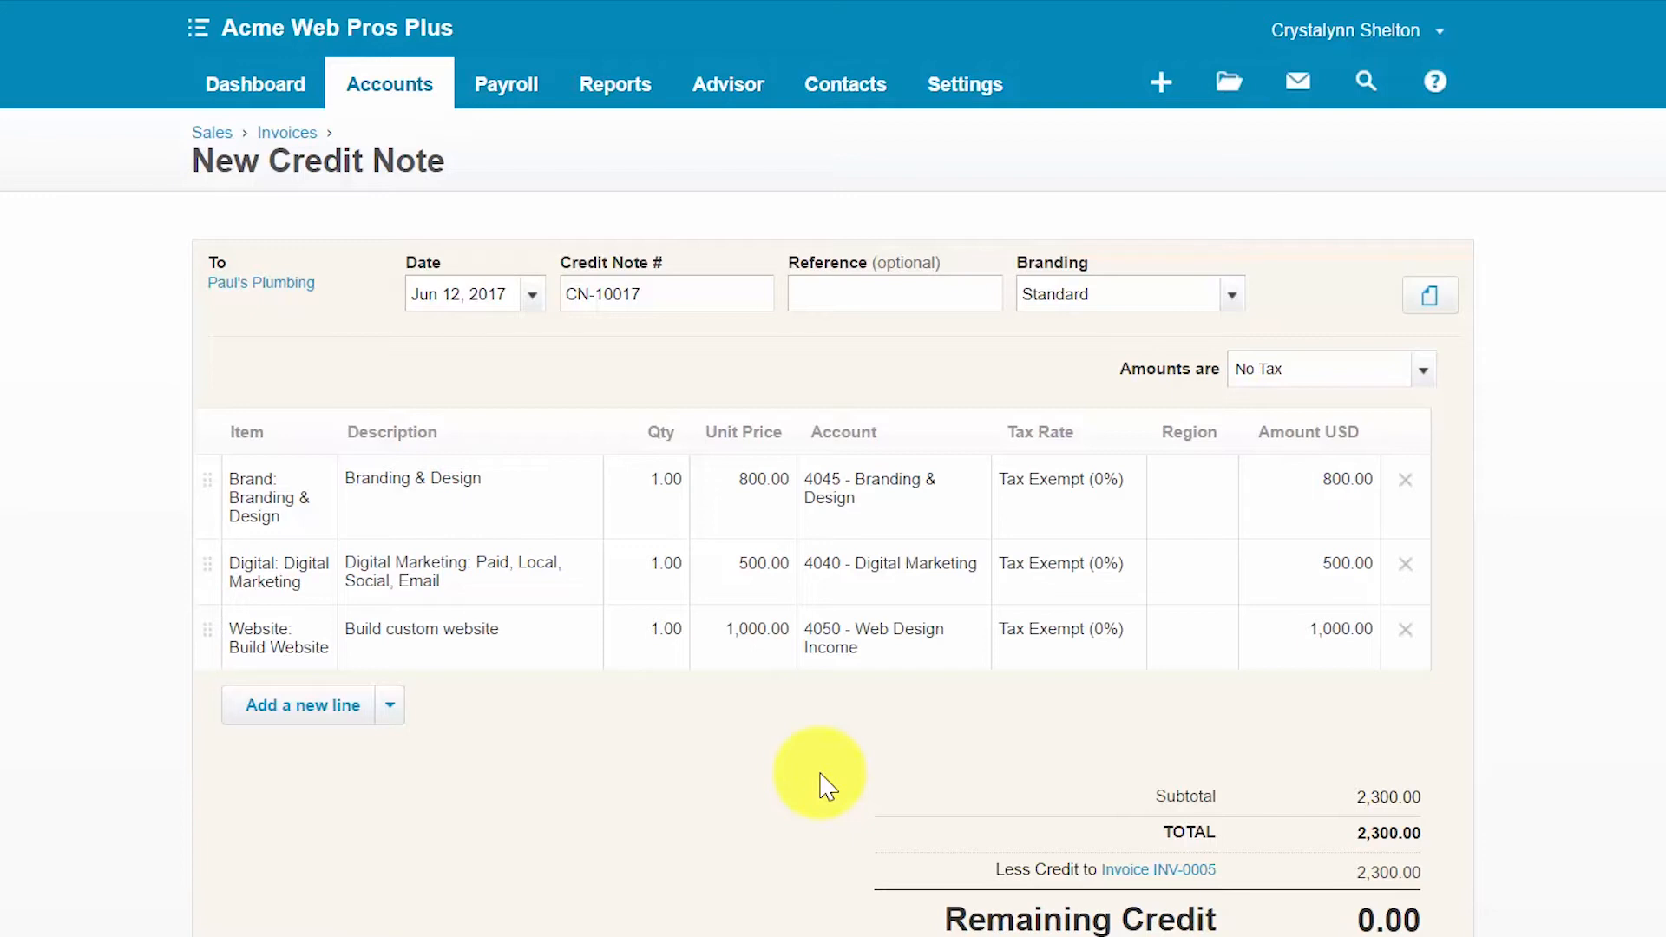
pyautogui.scroll(-3, 819, 785)
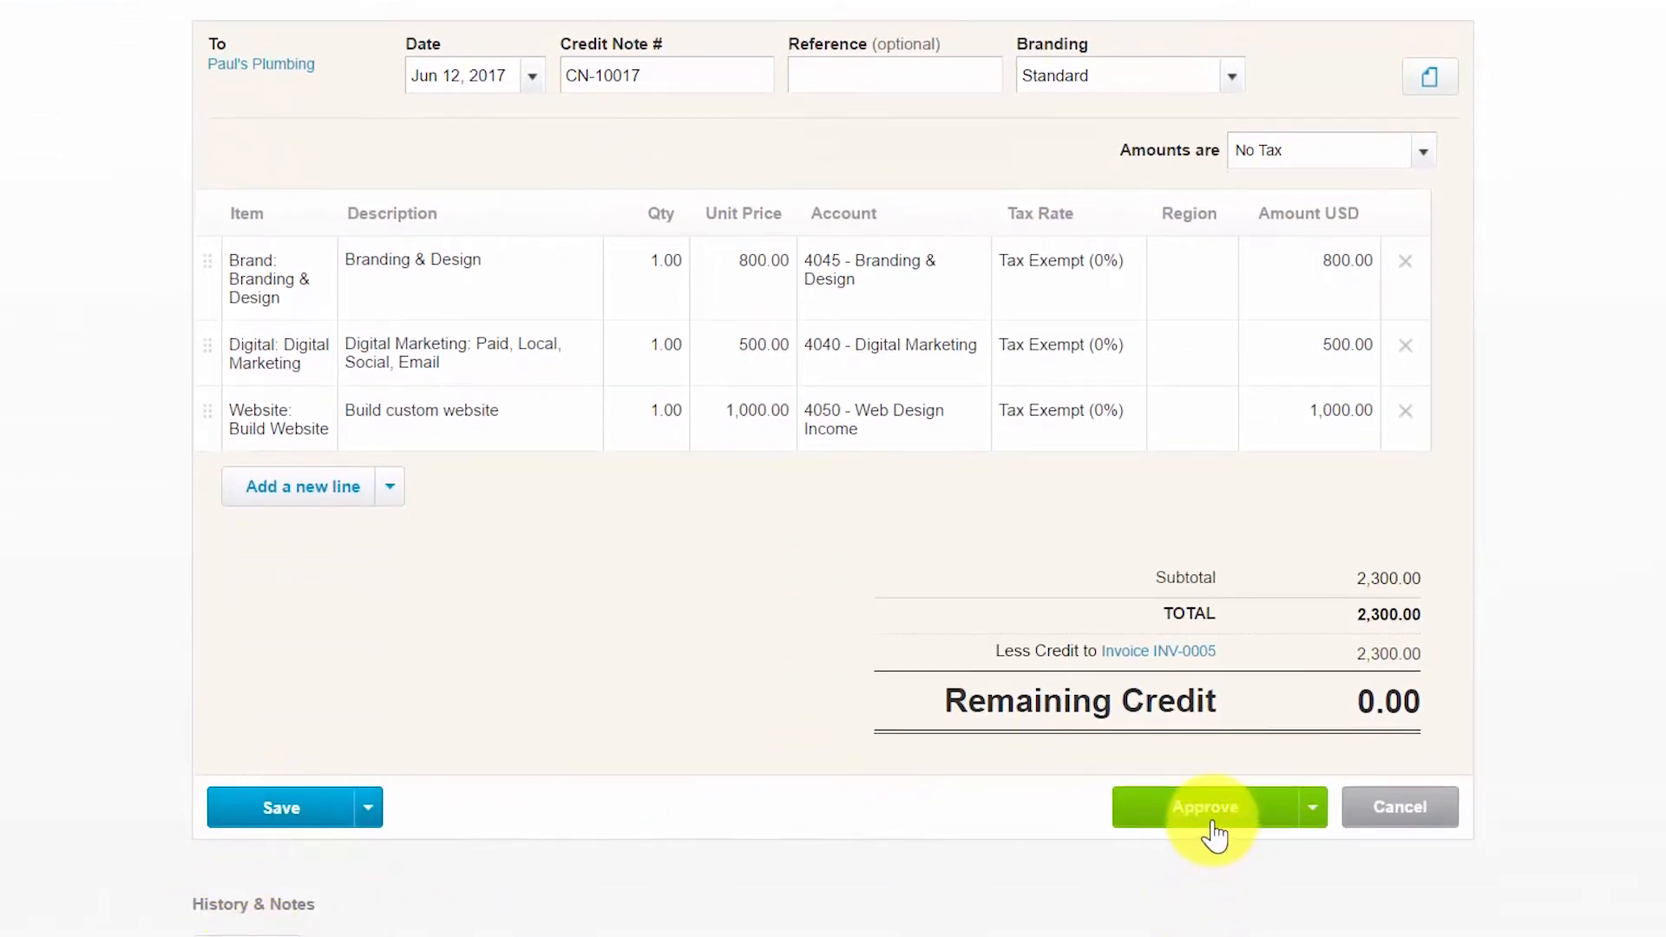
pyautogui.scroll(2, 1016, 788)
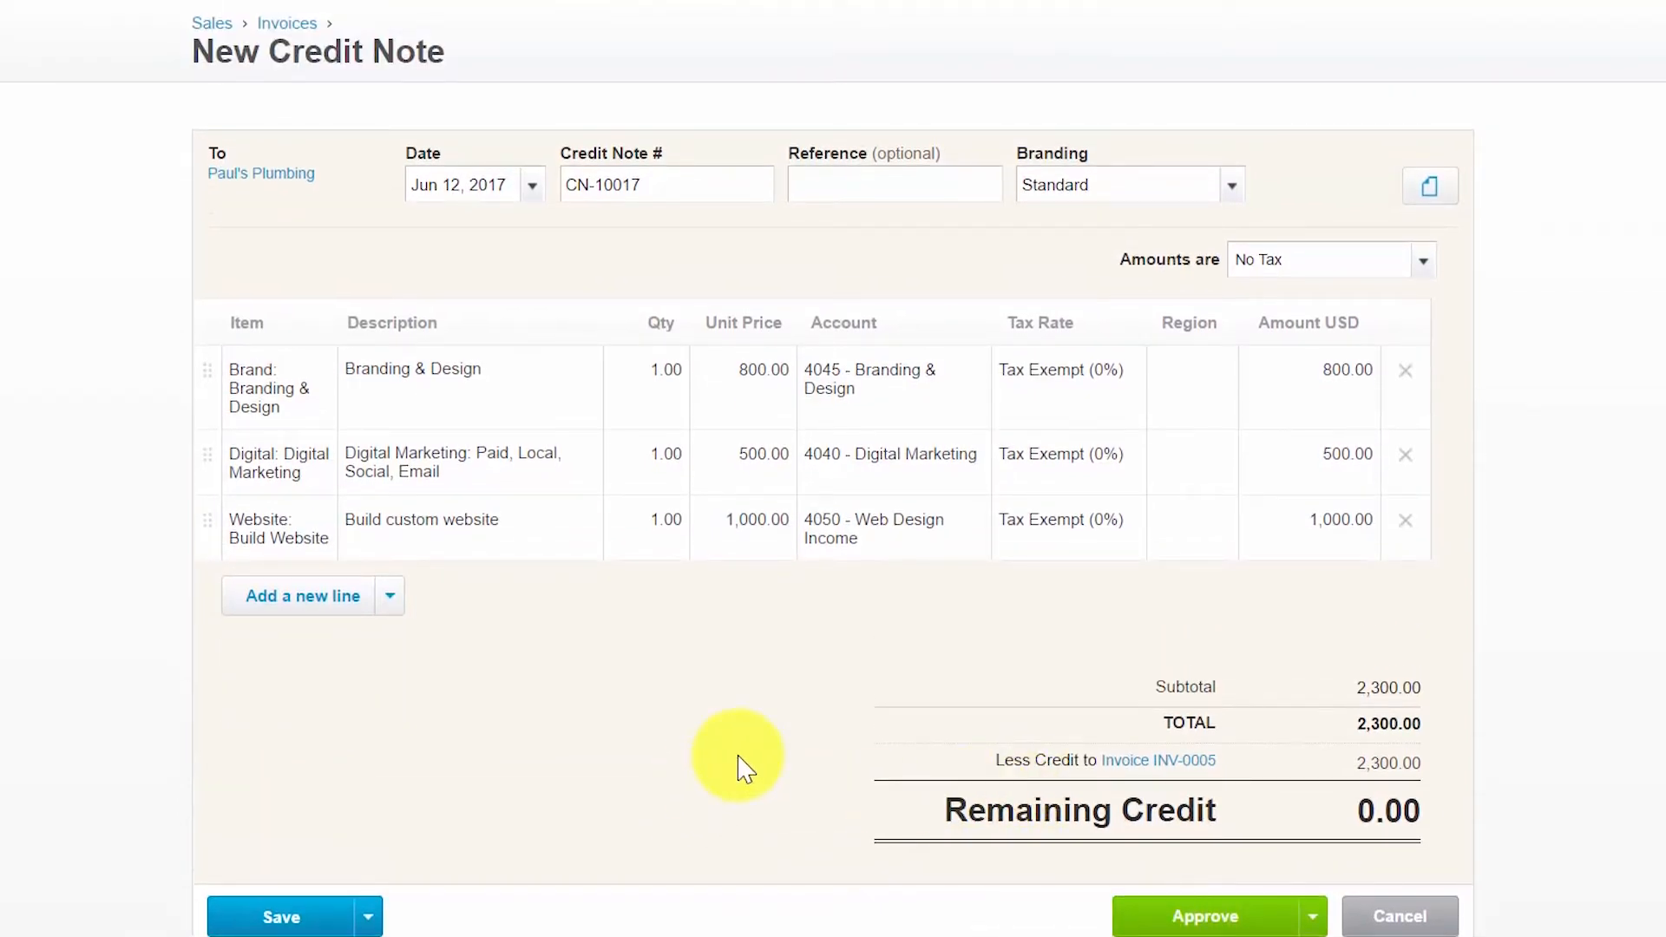
pyautogui.scroll(1, 742, 761)
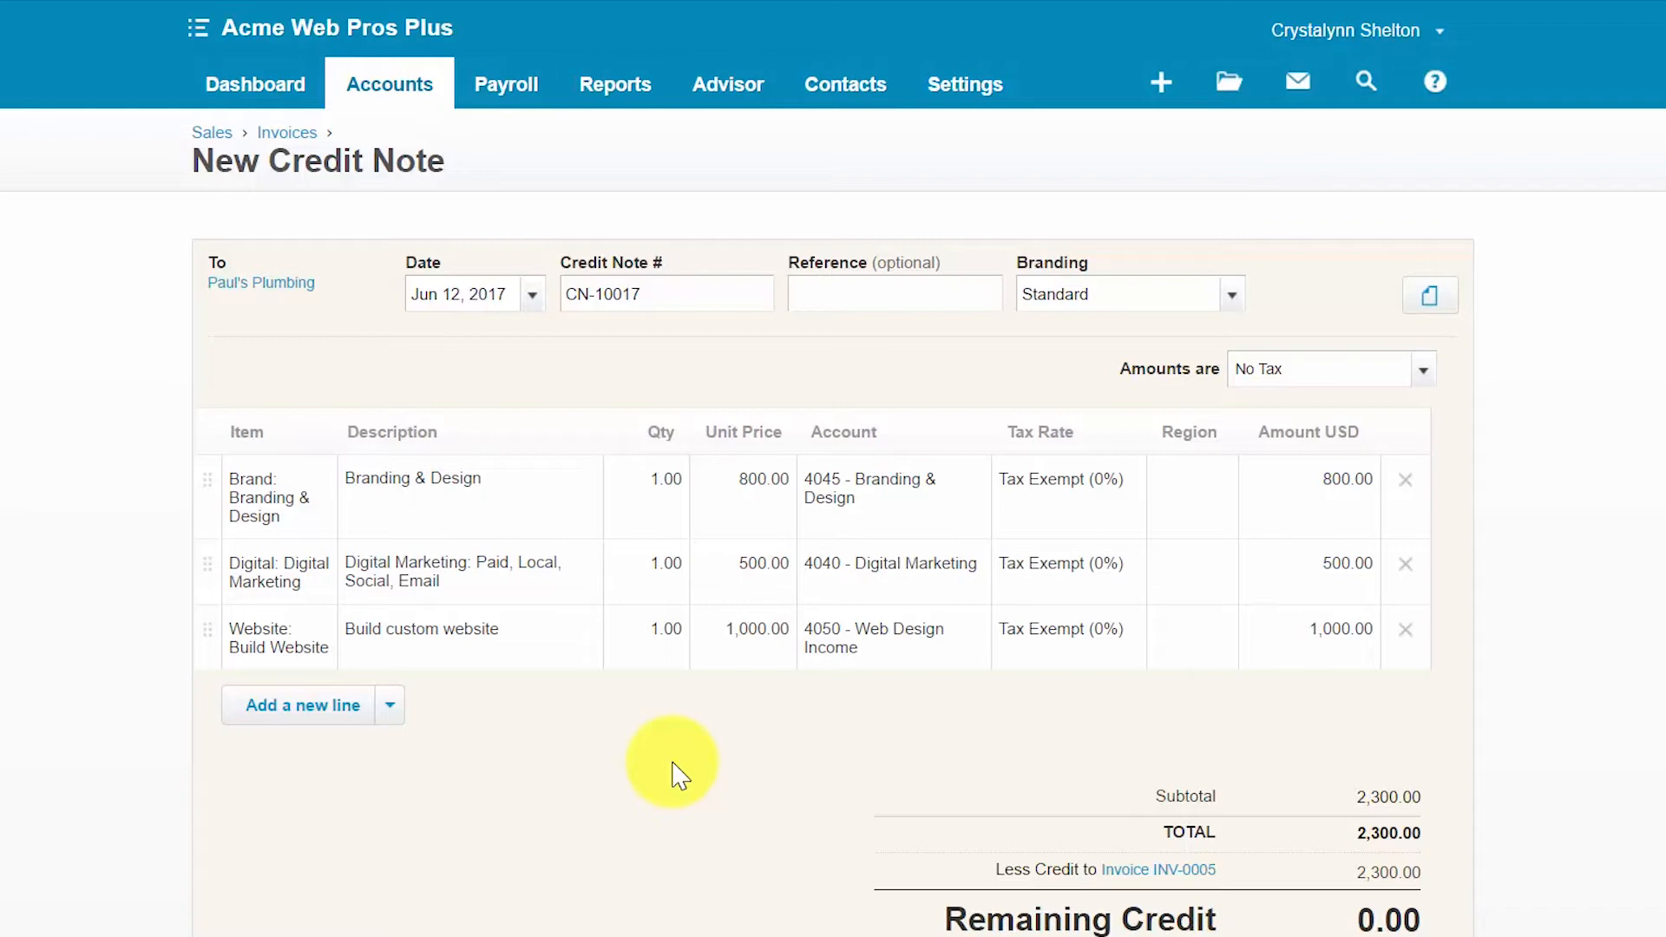
pyautogui.click(705, 295)
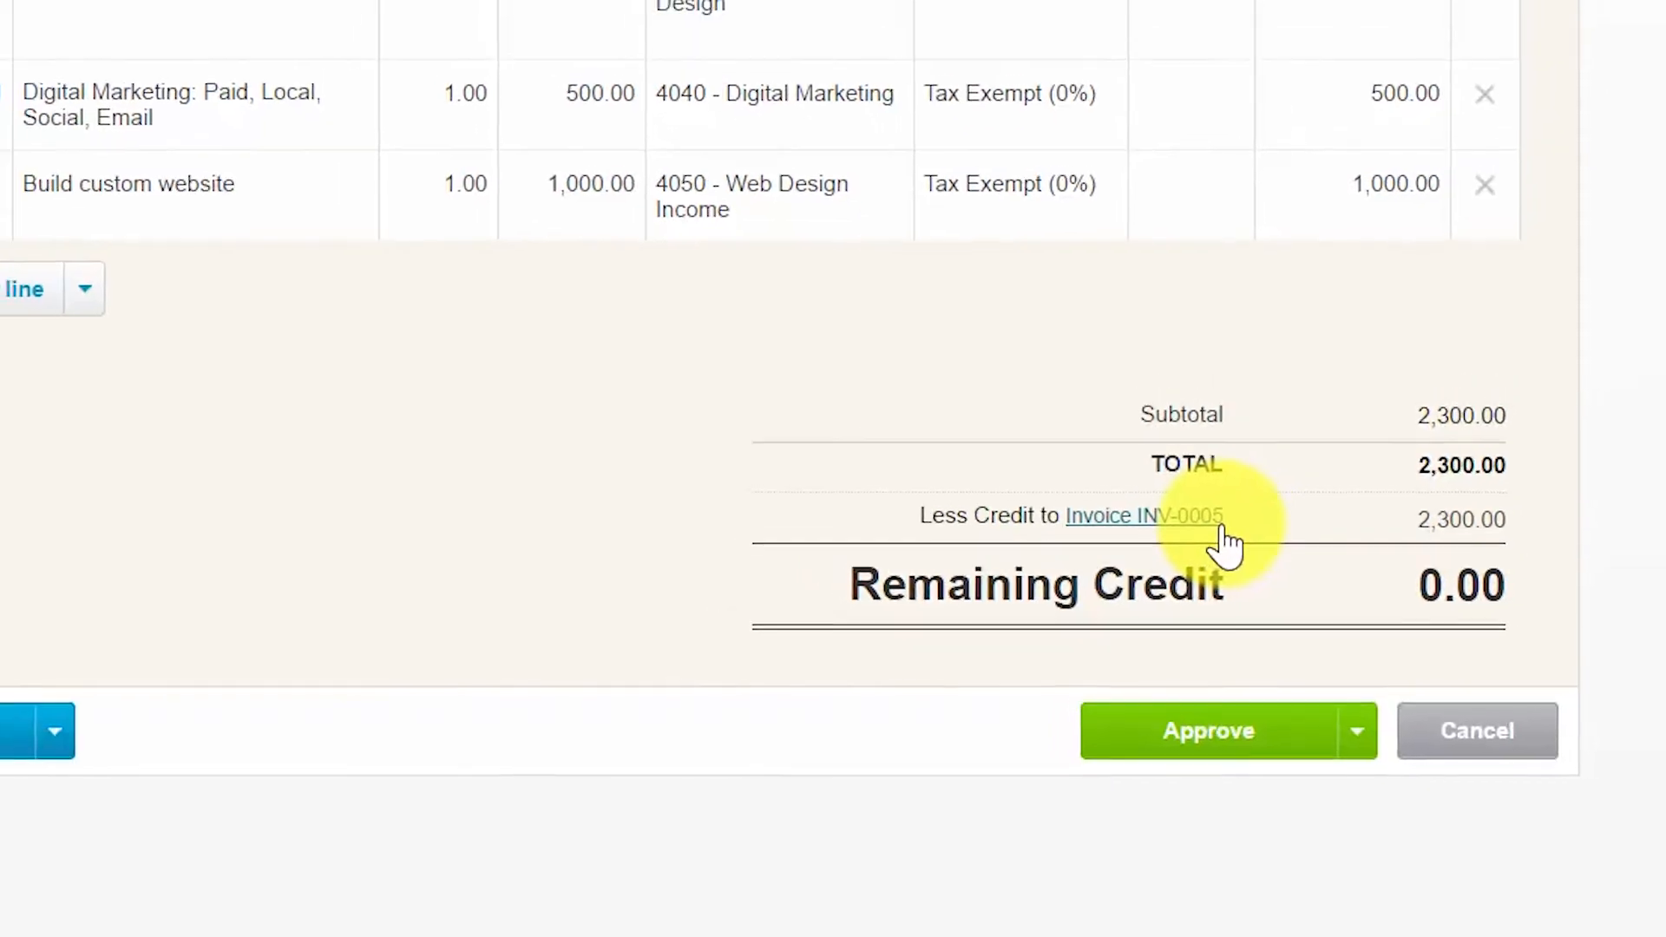
# Approve the credit note for Paul's Plumbing and check how it is applied in the invoice's totals
pyautogui.click(346, 753)
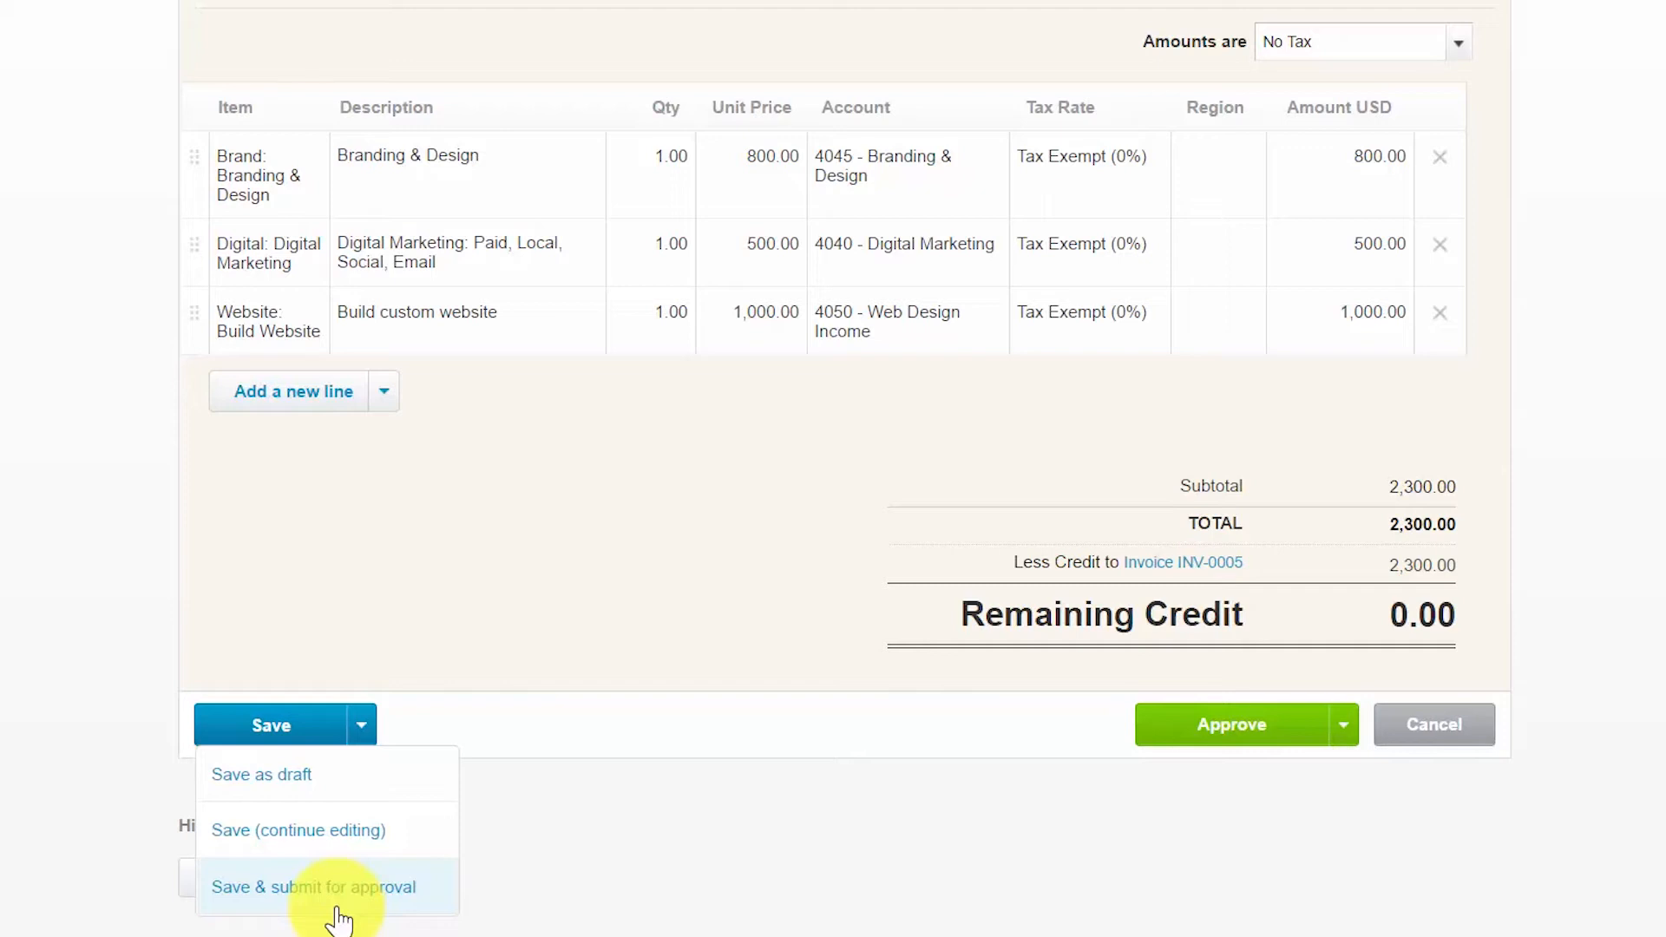
pyautogui.click(909, 697)
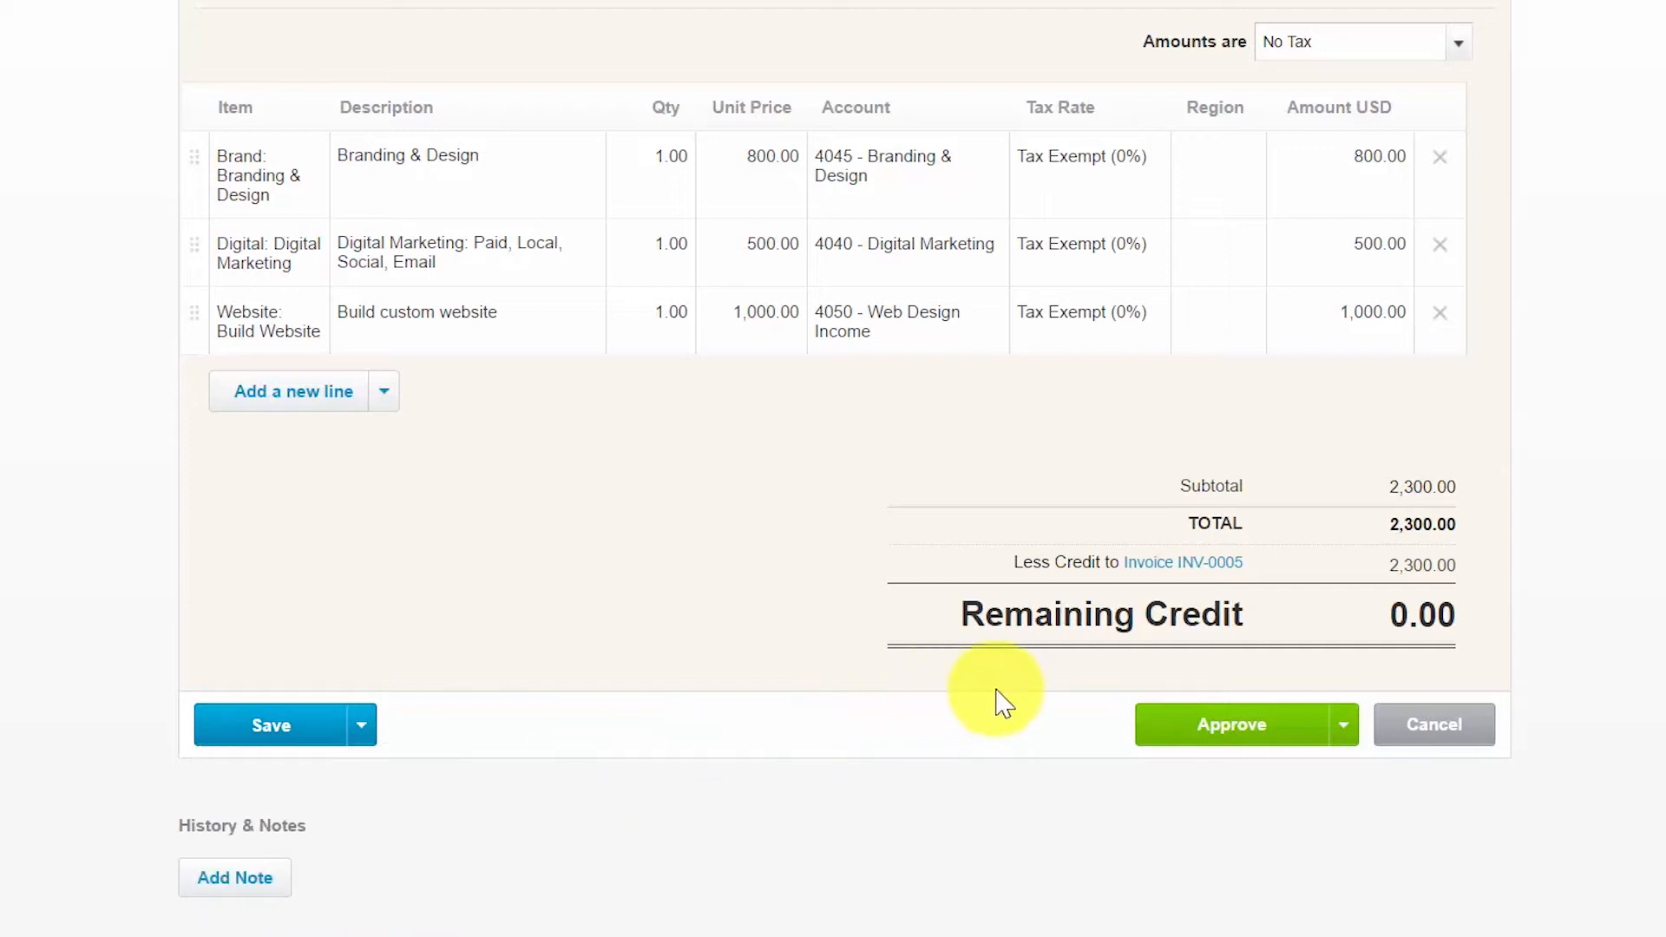
pyautogui.click(1235, 729)
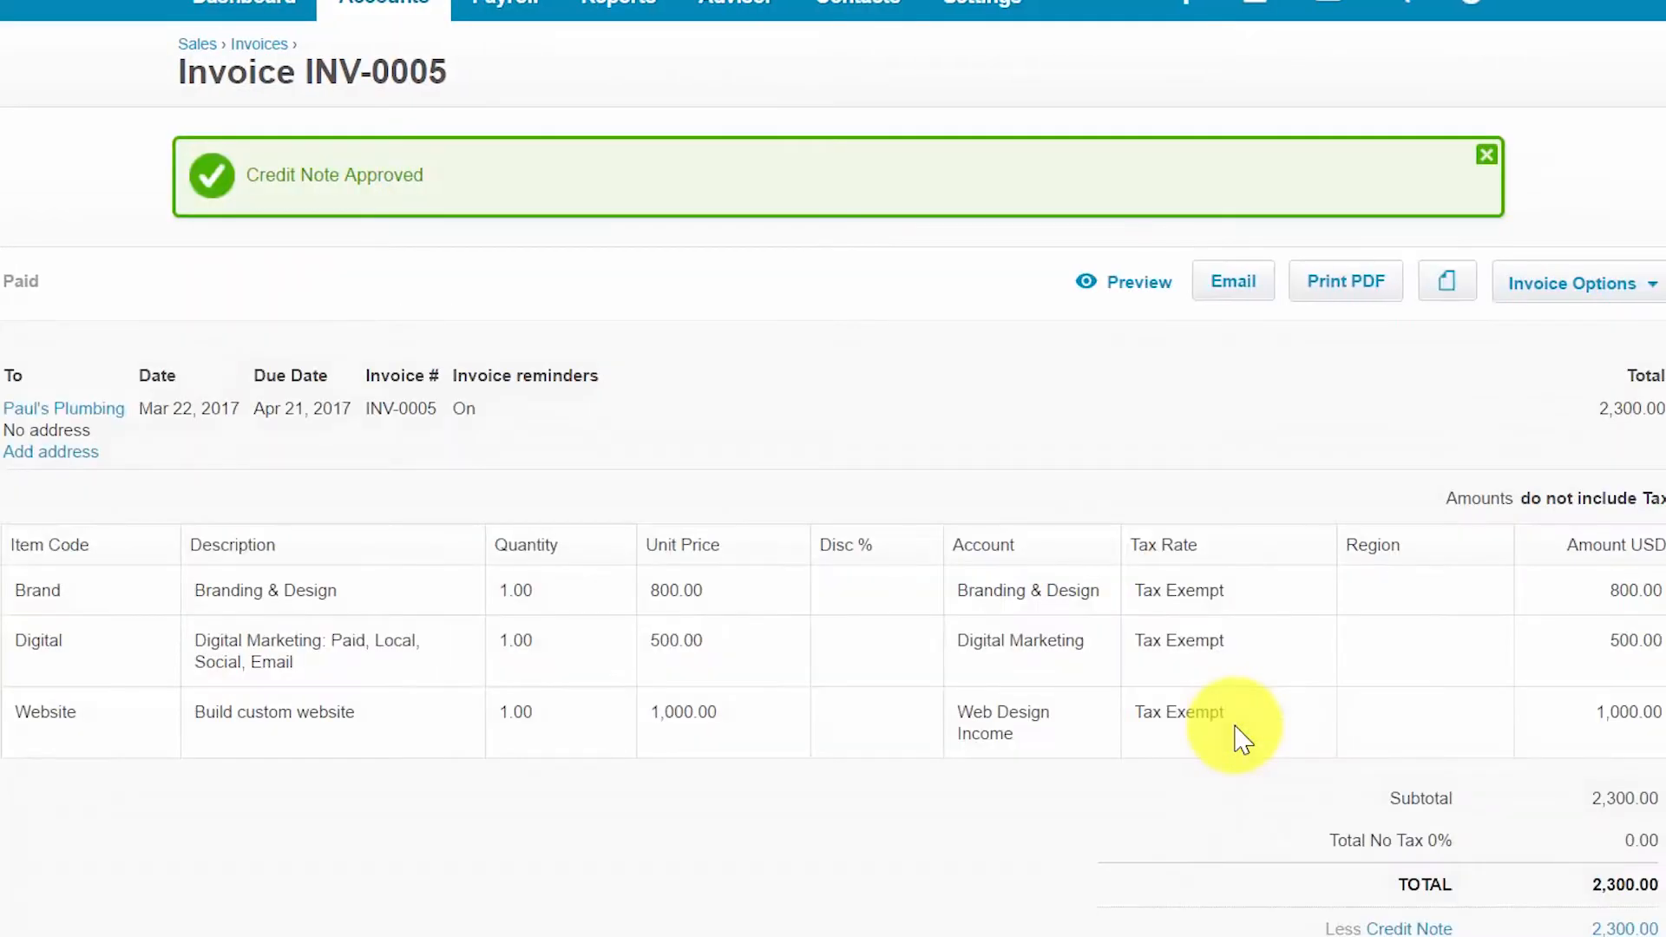
pyautogui.scroll(-1, 829, 711)
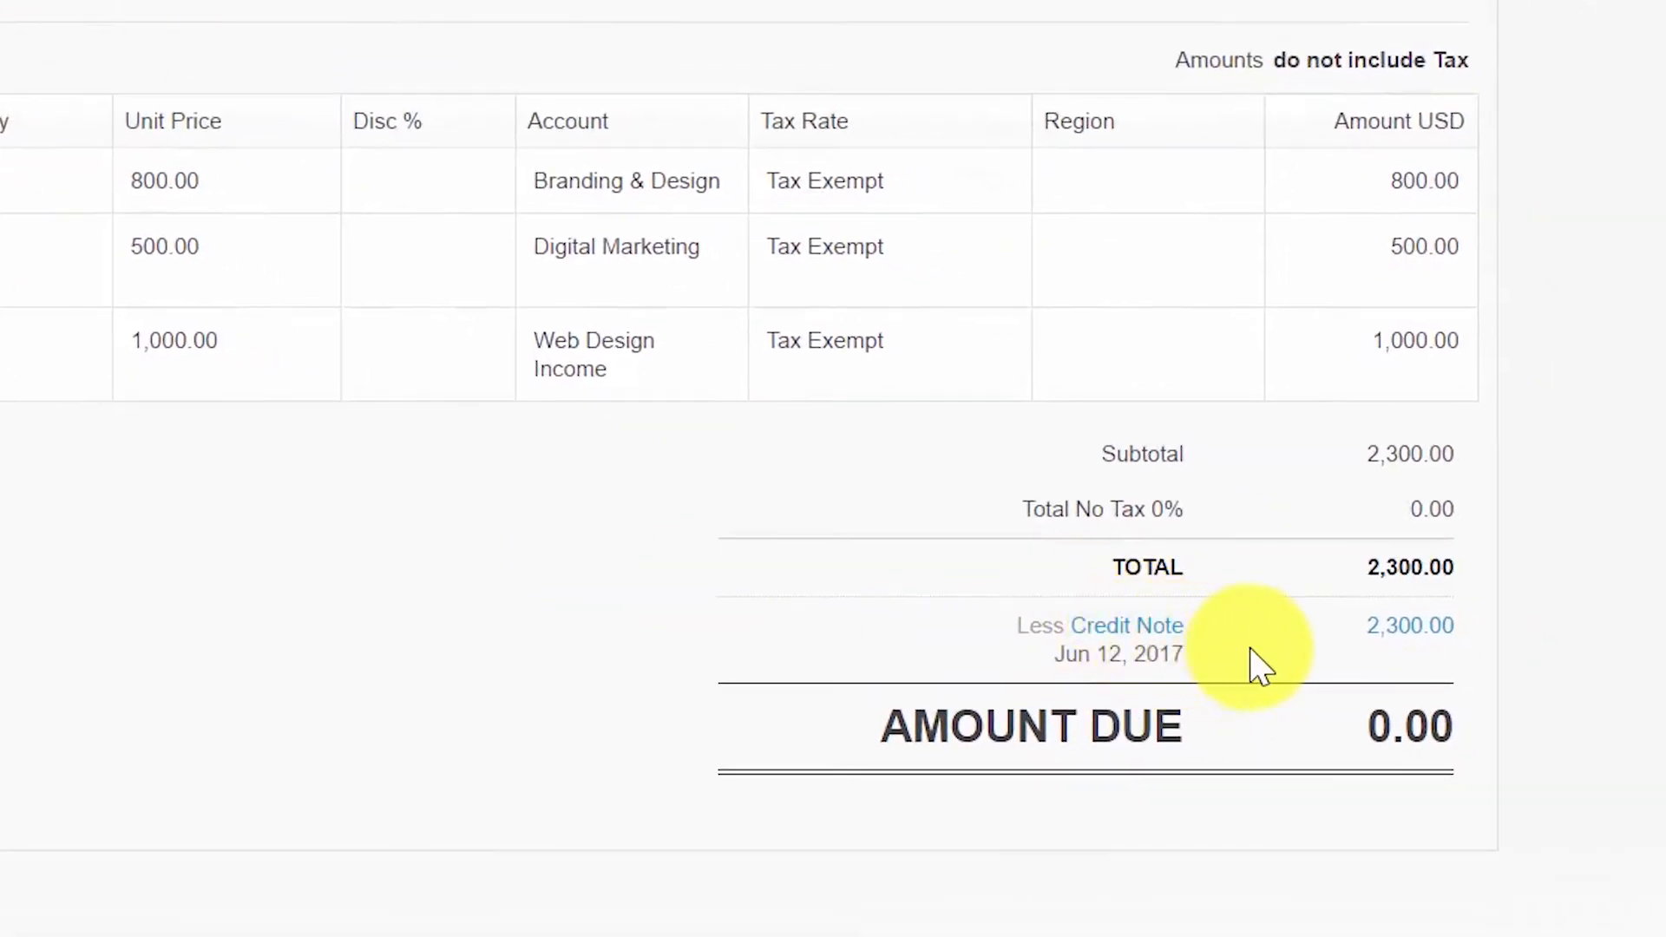
pyautogui.scroll(1, 1158, 626)
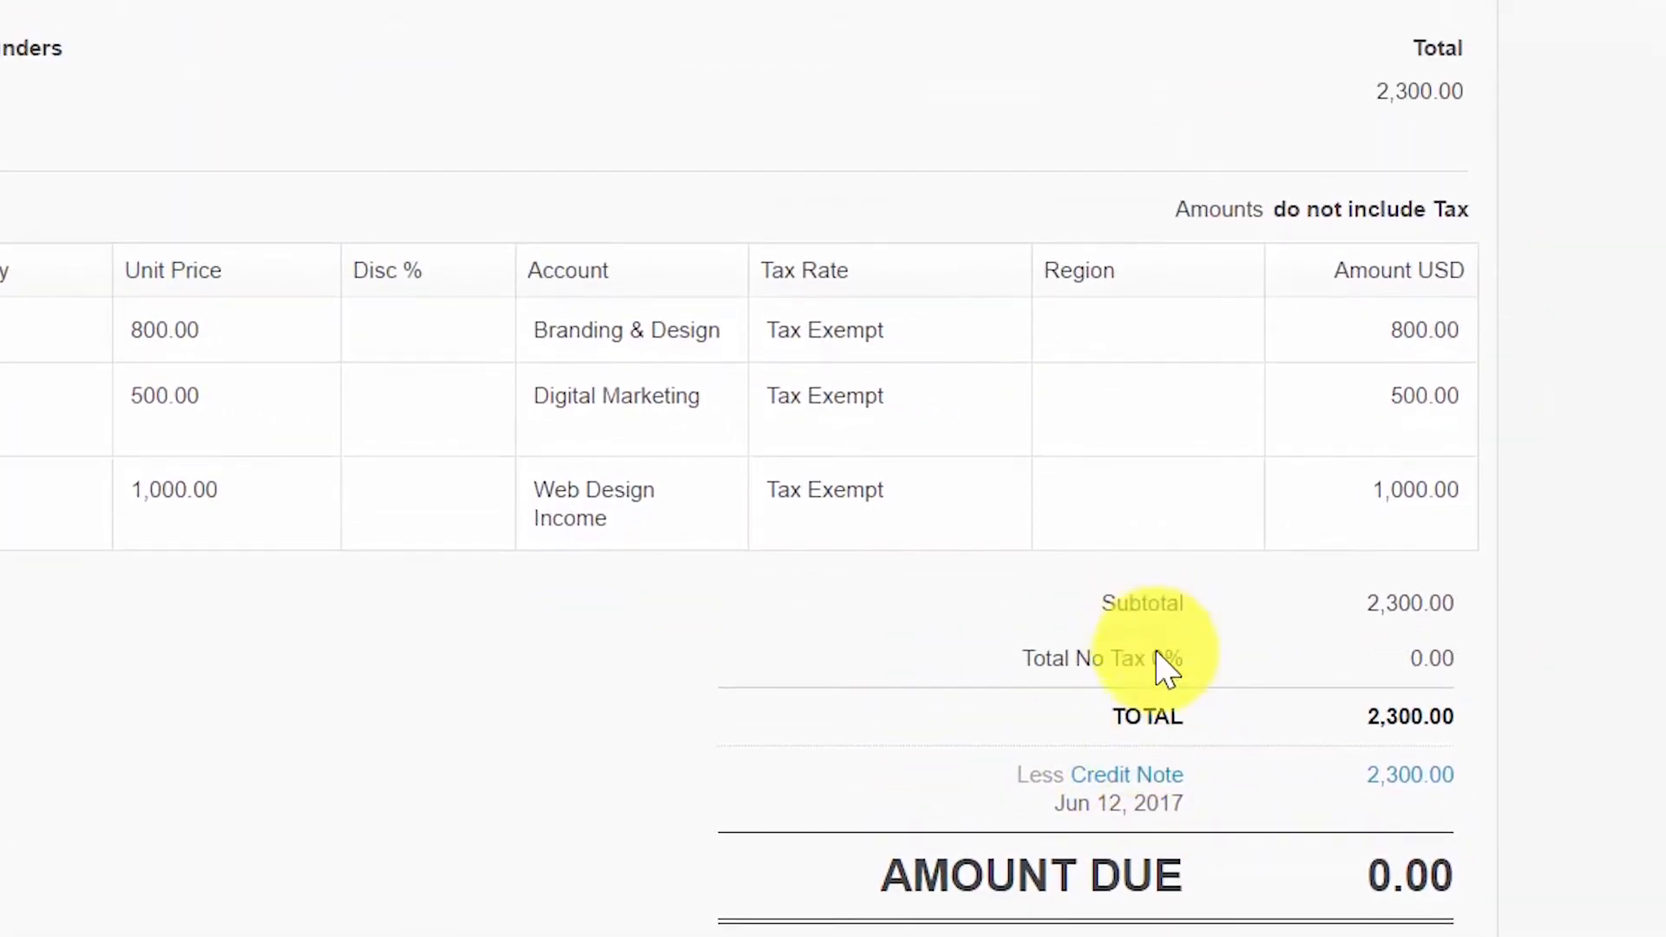
pyautogui.scroll(-1, 1202, 725)
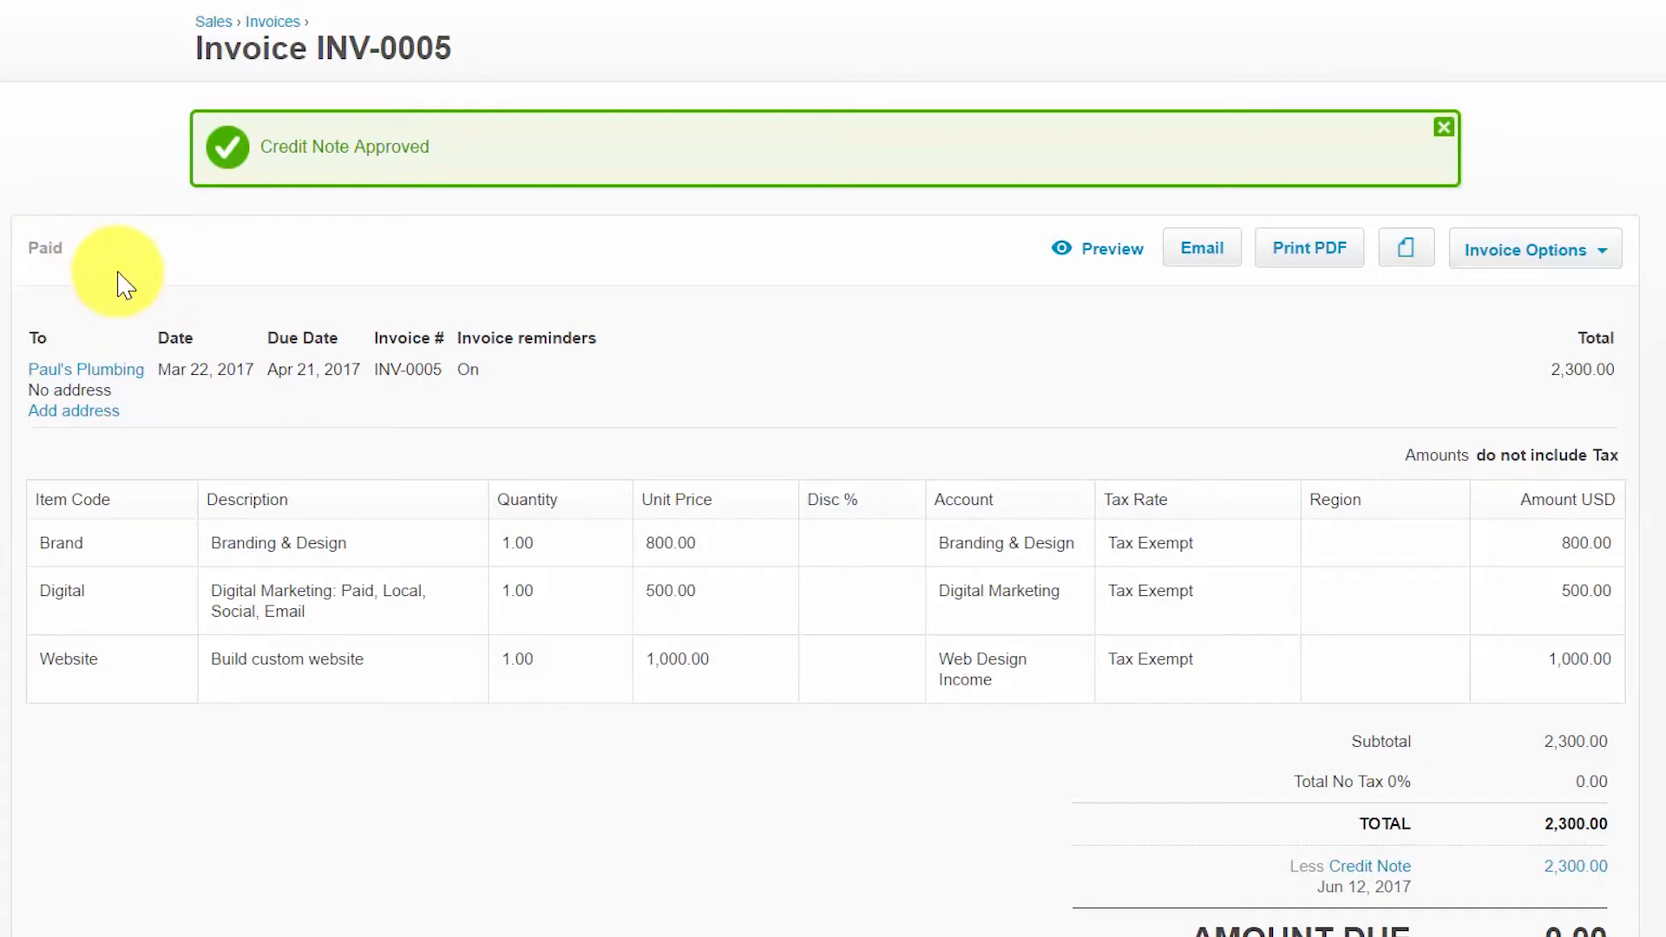
pyautogui.scroll(-3, 143, 347)
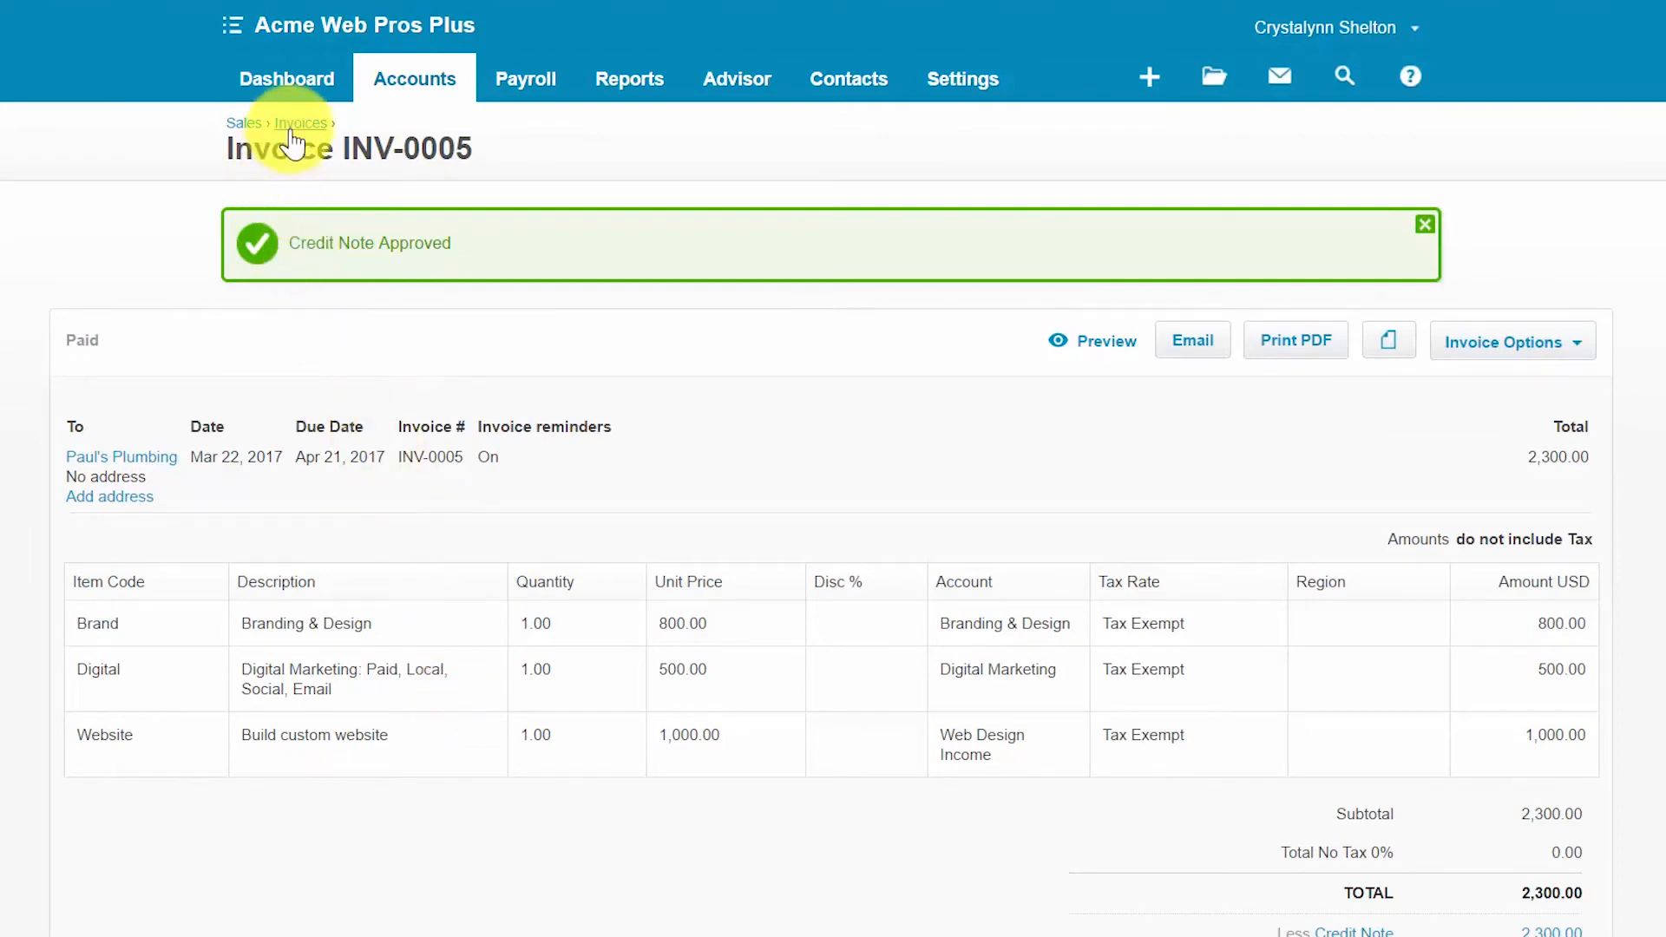
# Create a standalone credit note from the Sales overview, addressed to ABC Company, Inc
pyautogui.click(242, 124)
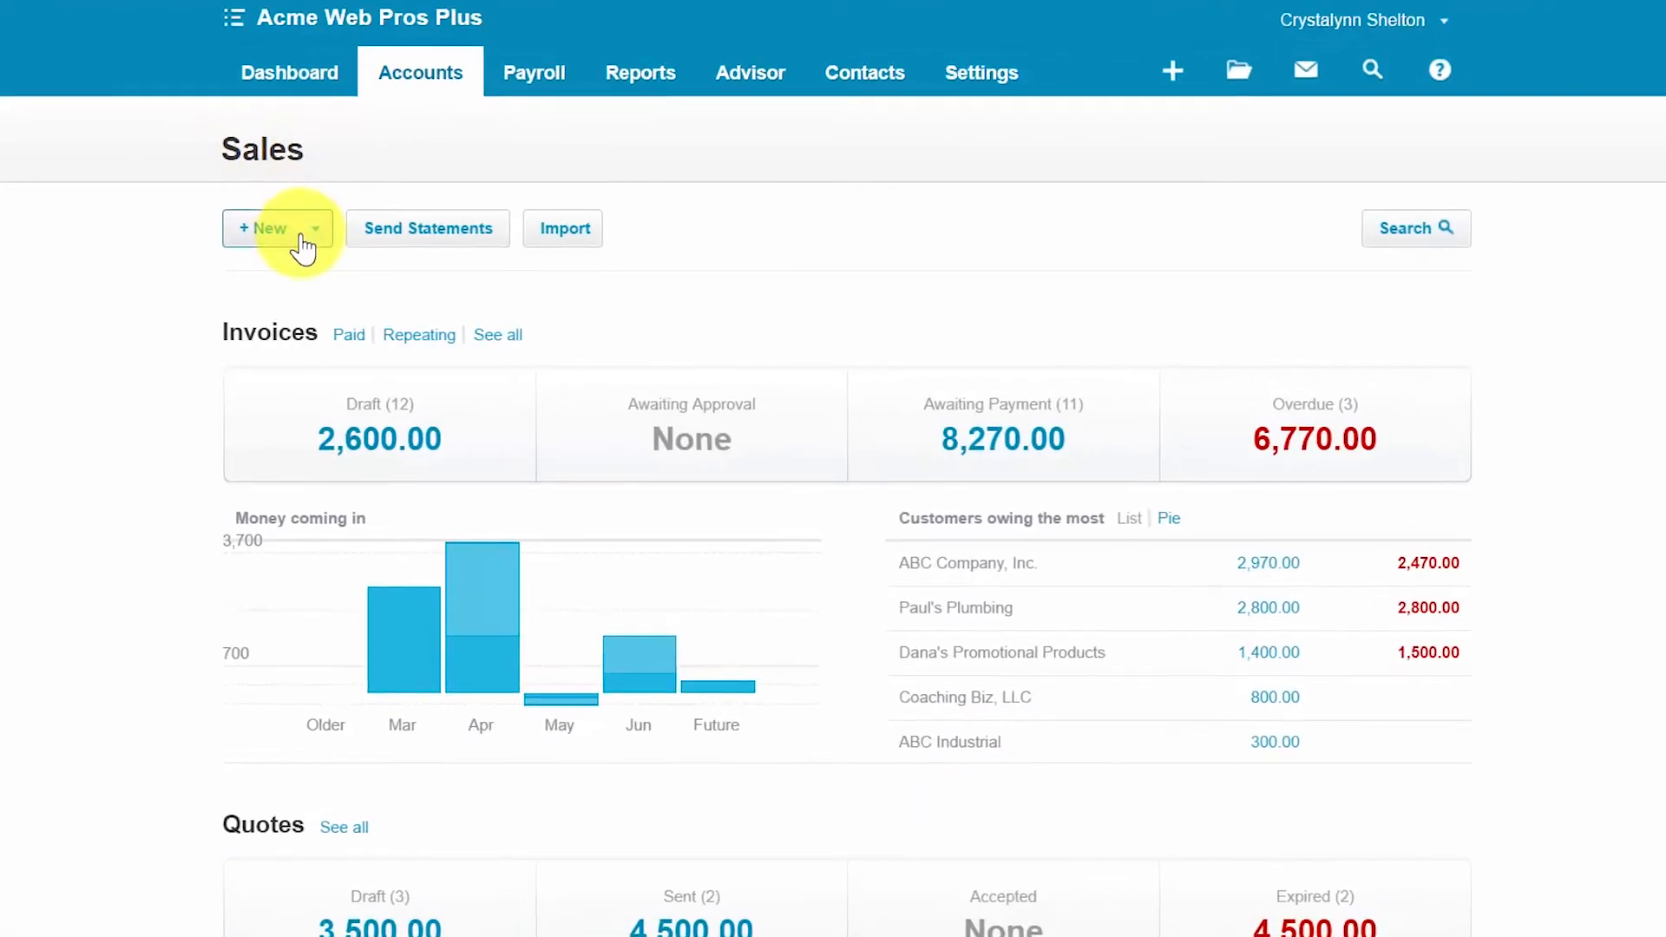
pyautogui.click(311, 236)
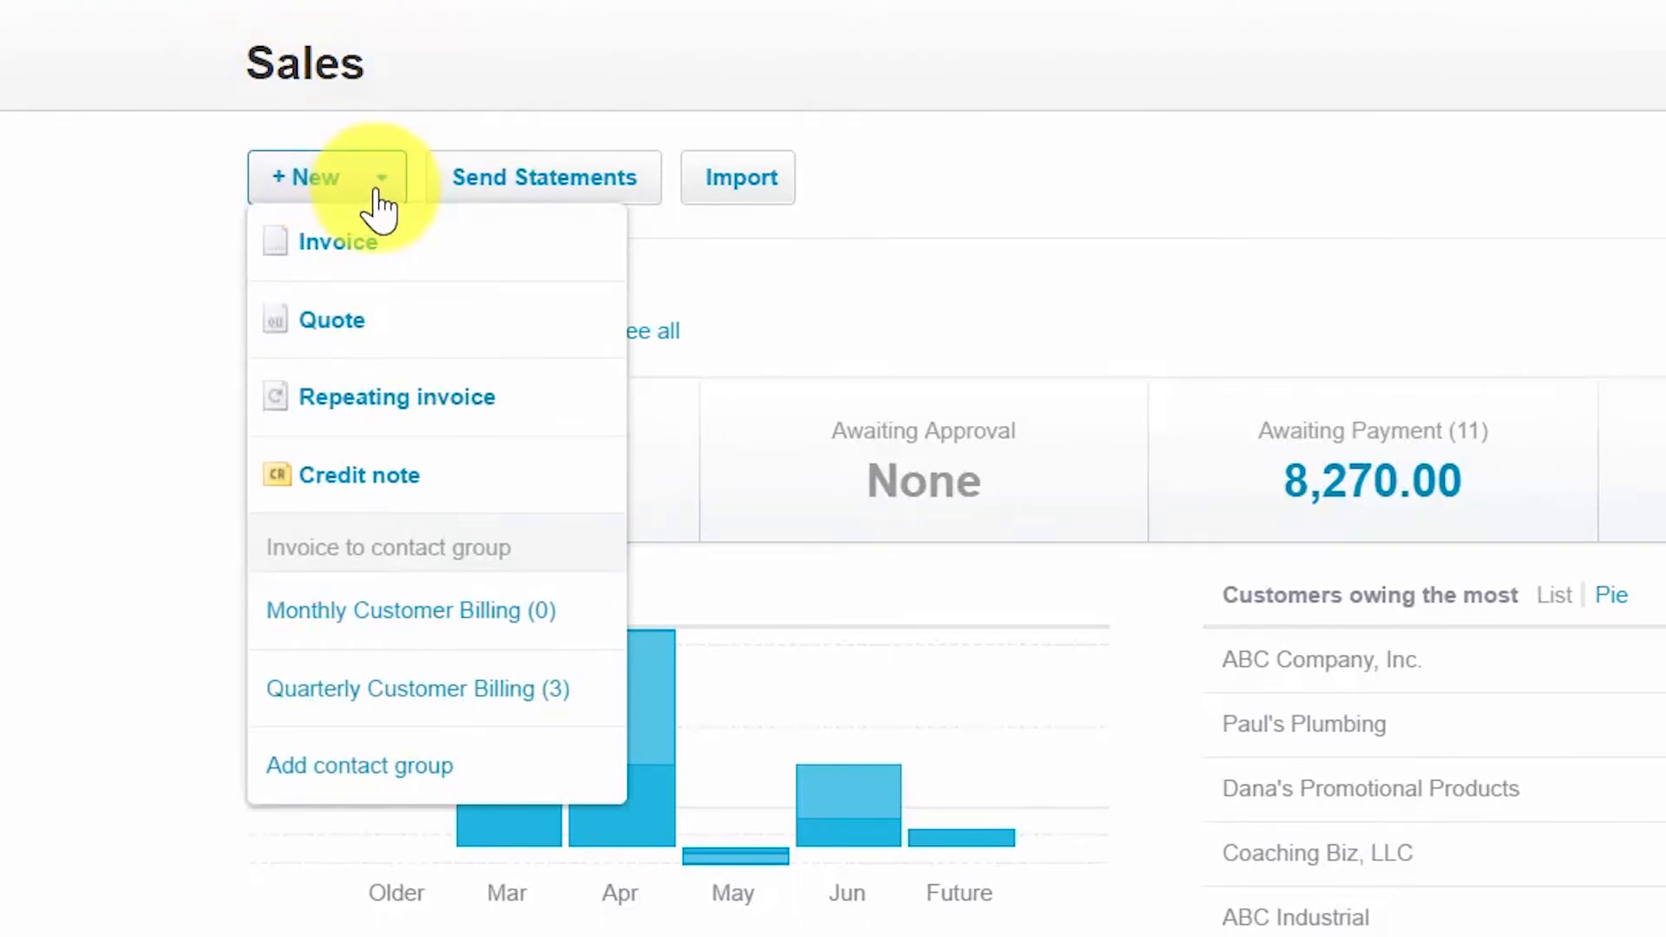
pyautogui.click(386, 486)
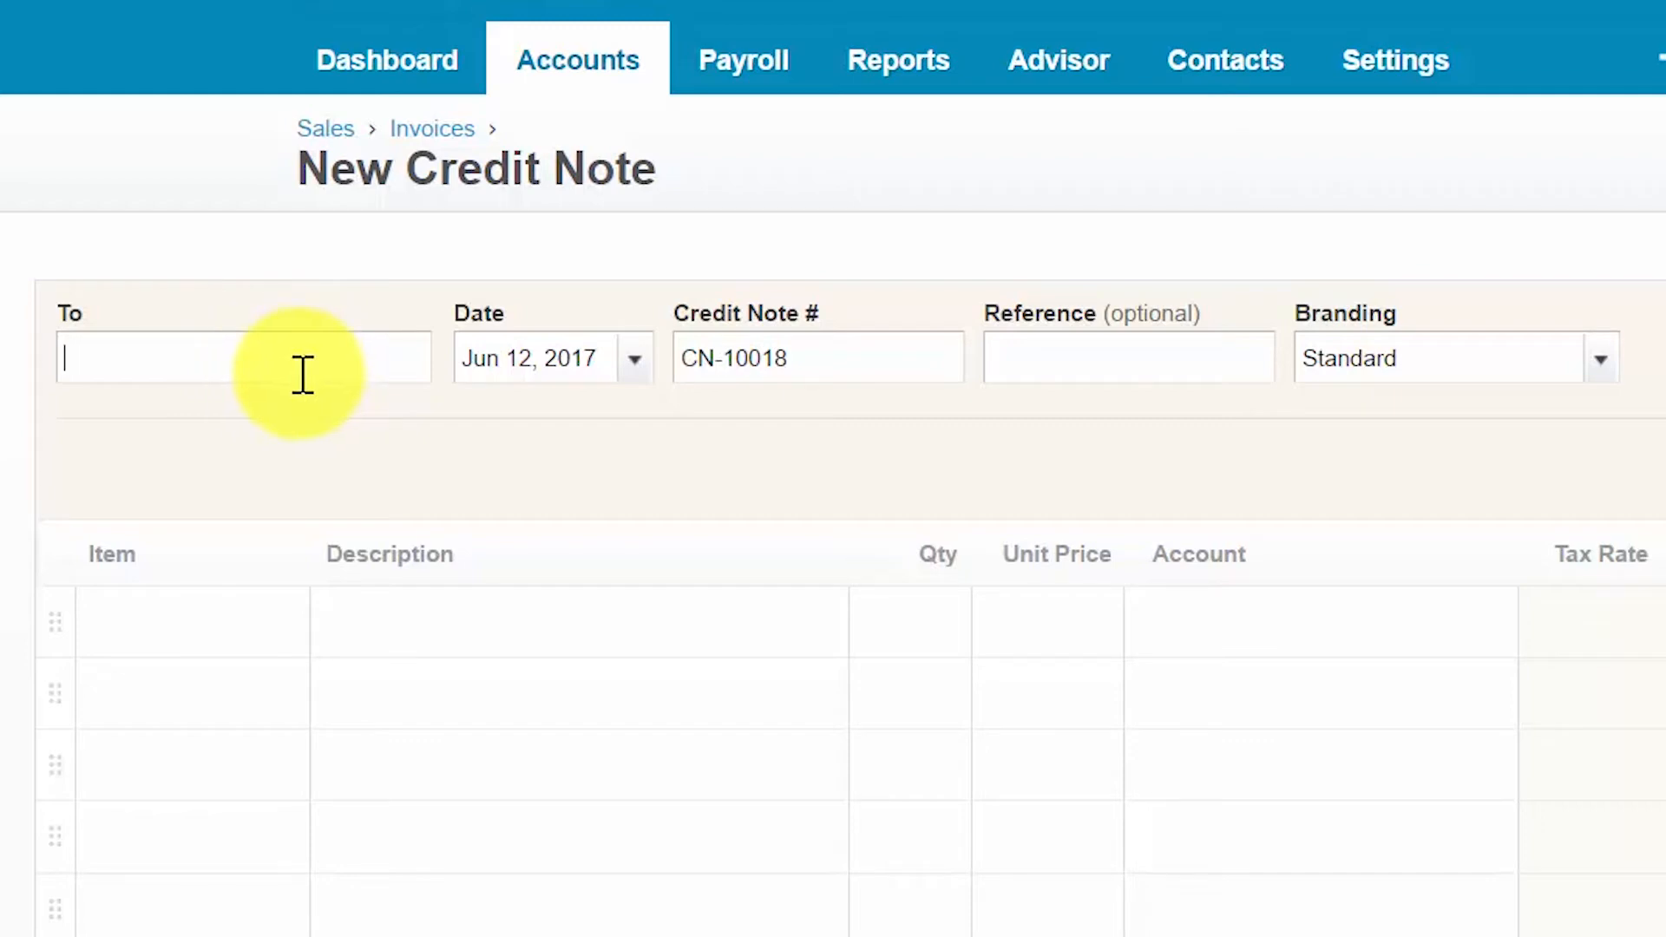
pyautogui.write('ab')
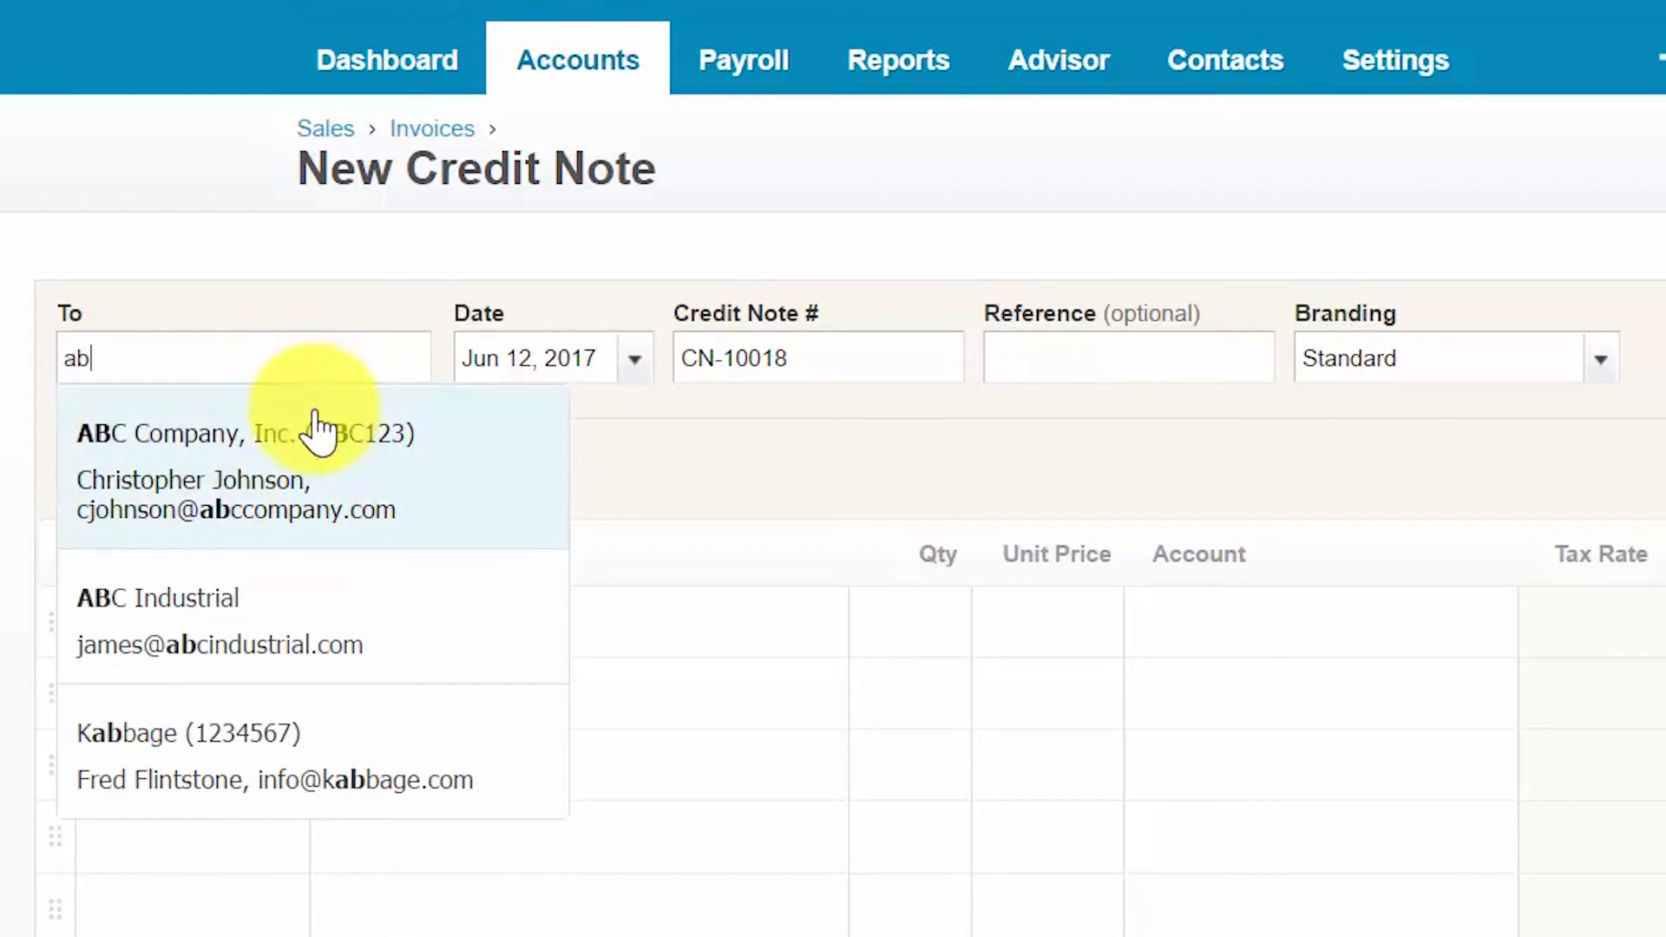
pyautogui.click(330, 494)
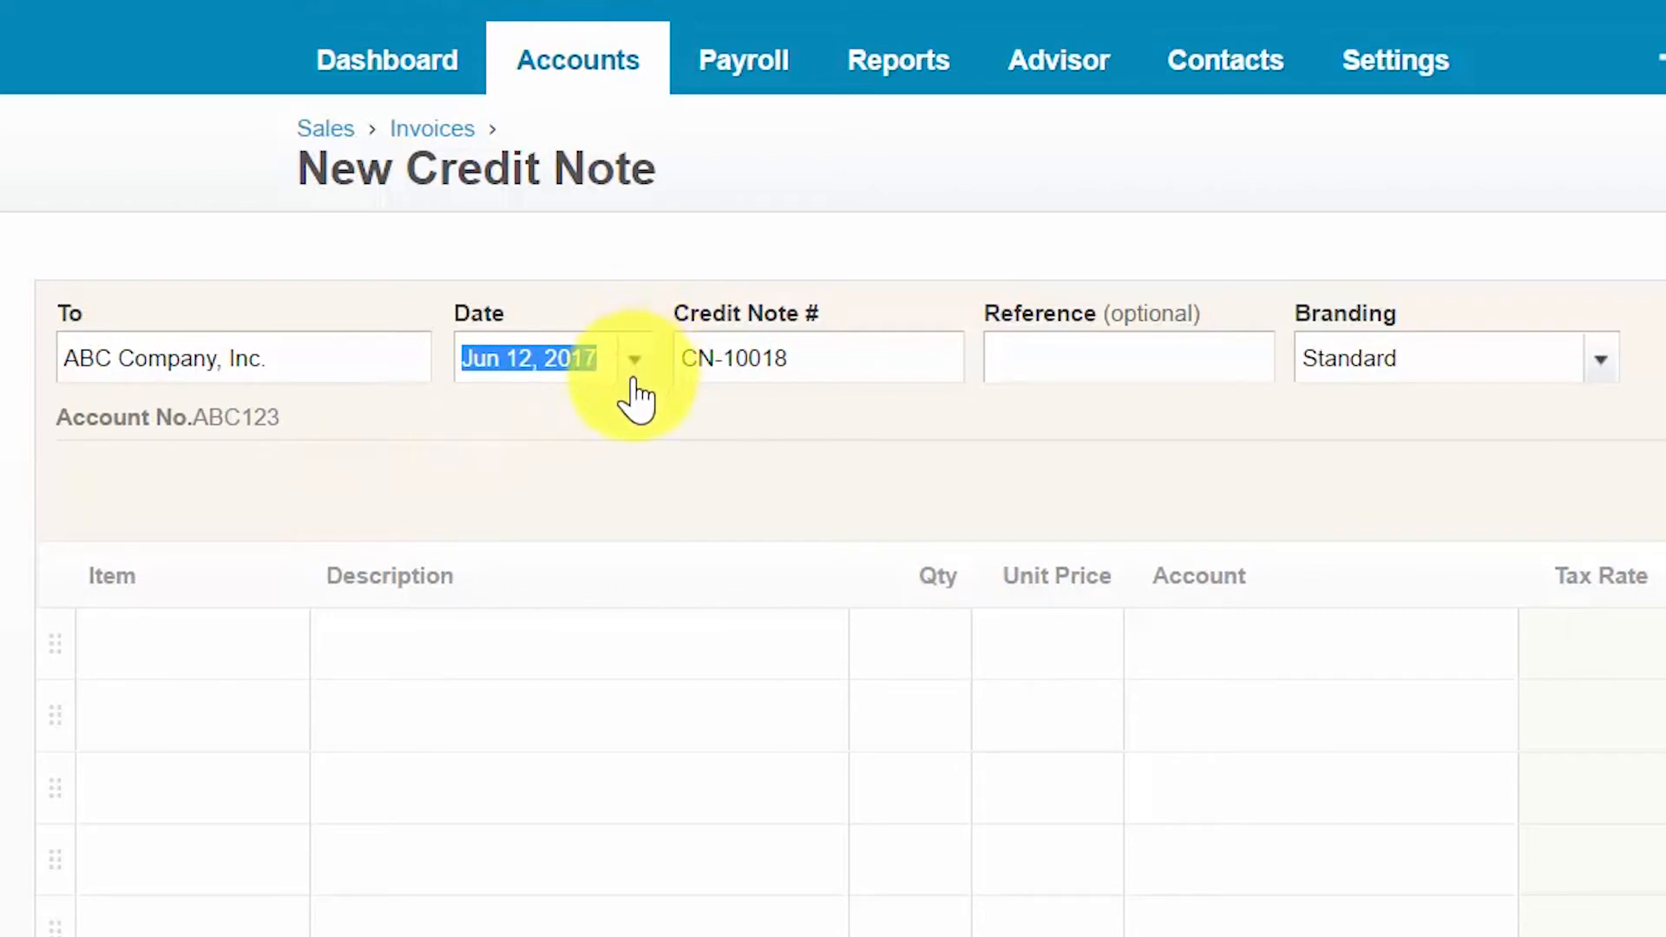
pyautogui.click(856, 351)
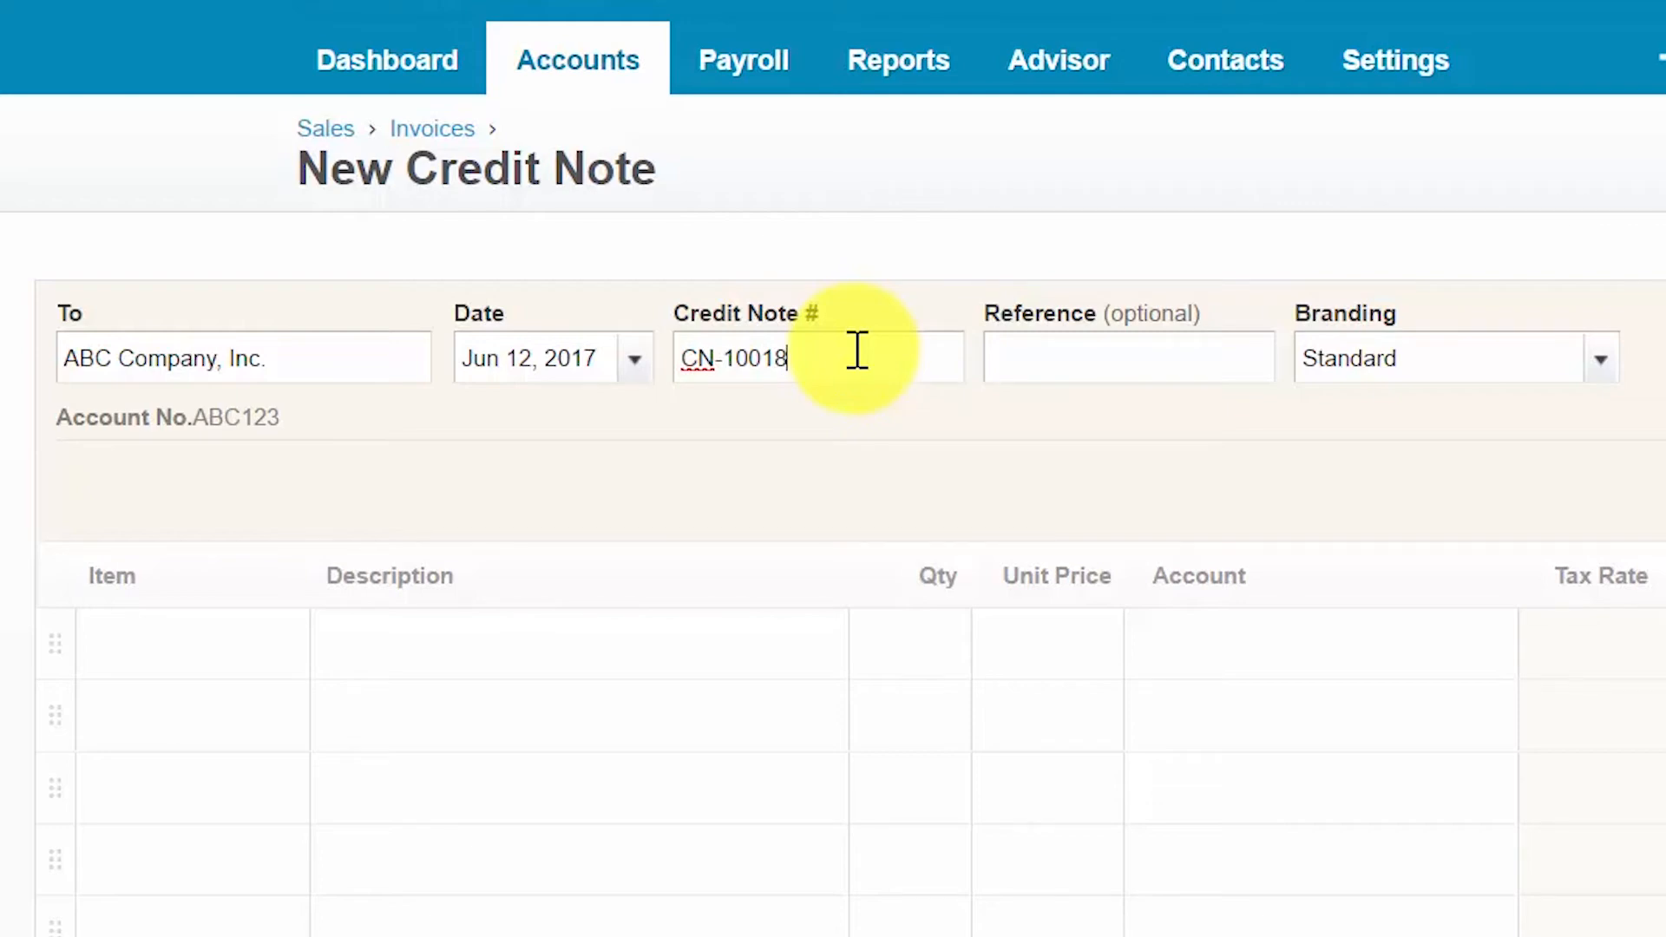
pyautogui.click(1031, 357)
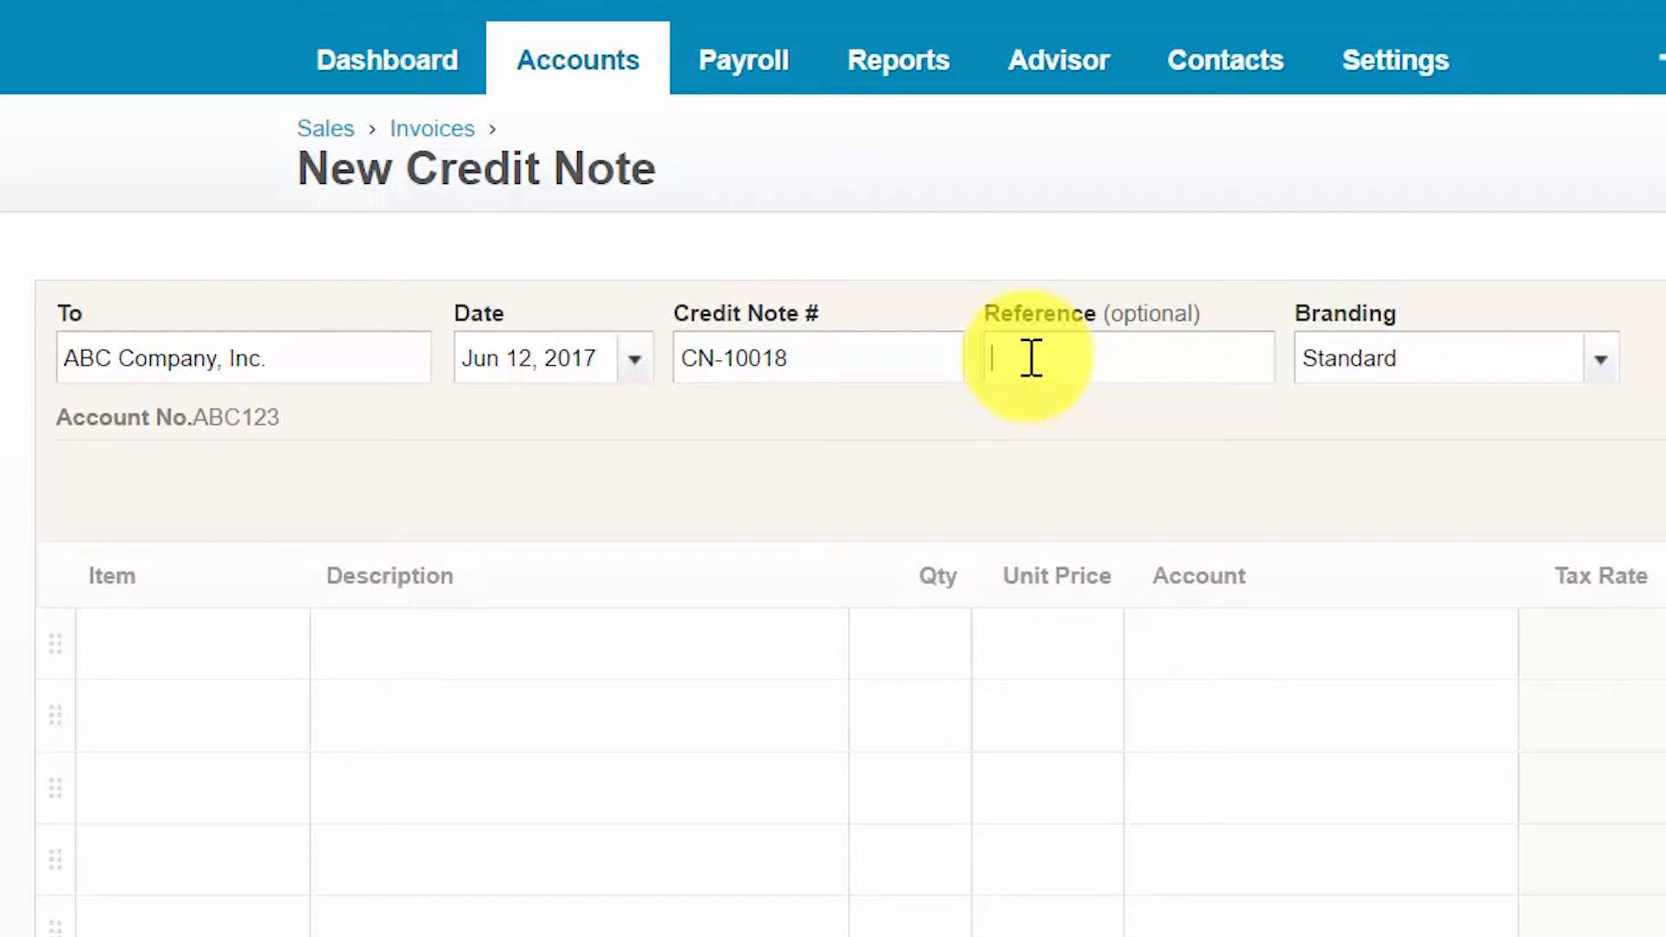
pyautogui.click(1517, 365)
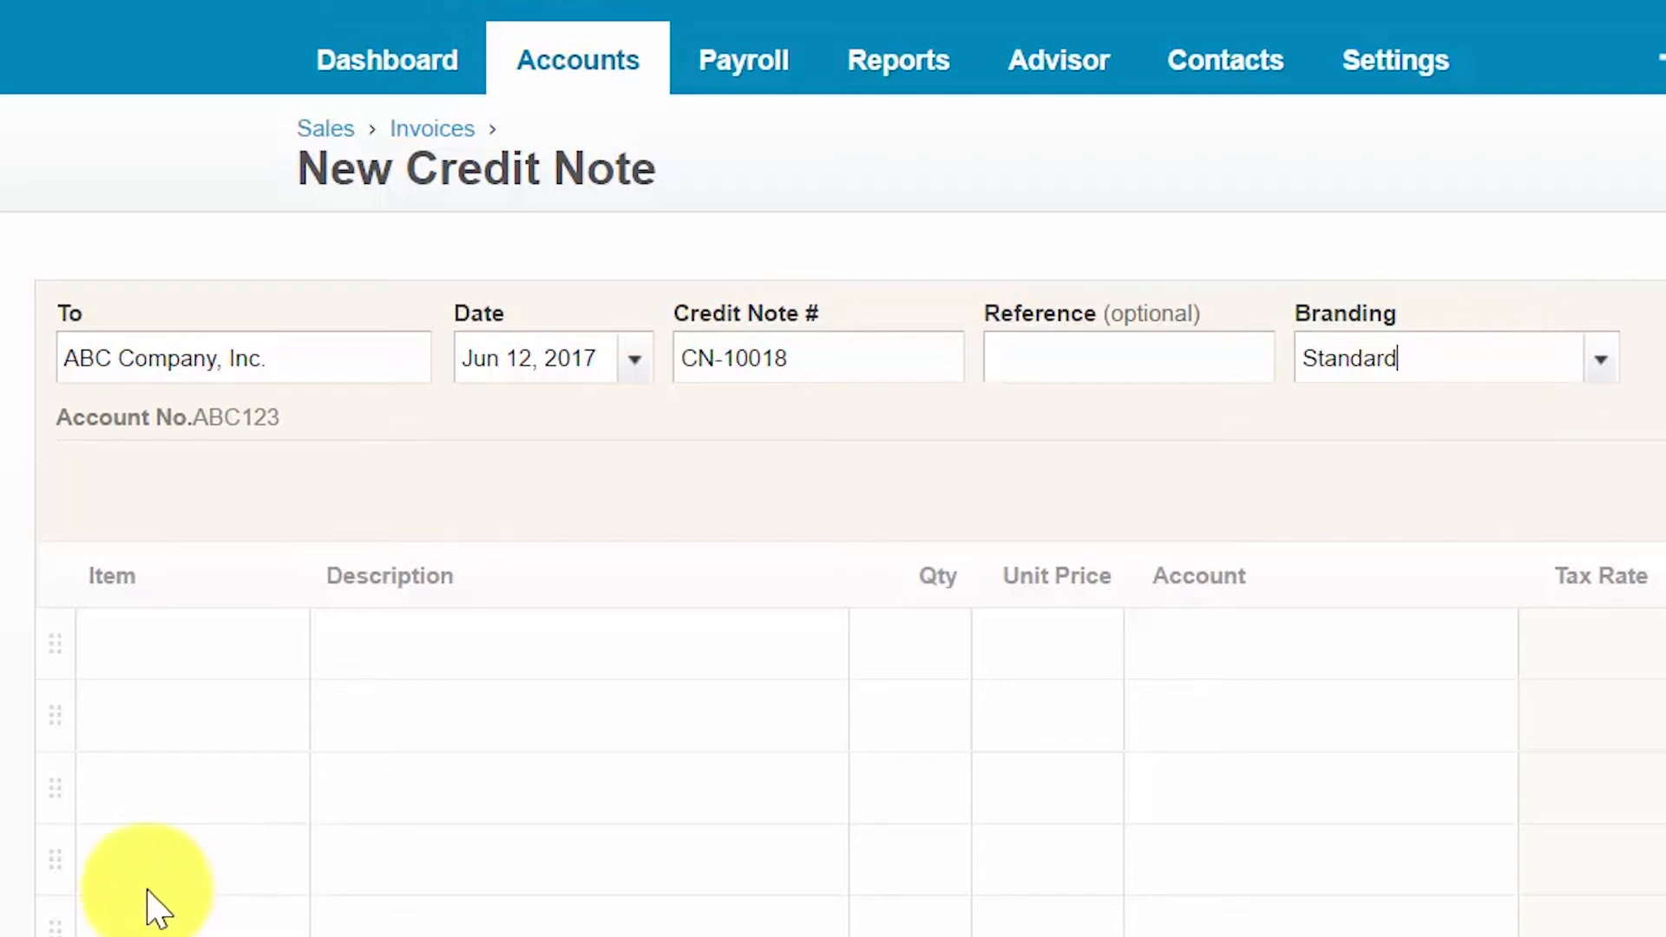
# Add the item "Website: Build Website" to the first line of the credit note
pyautogui.click(222, 647)
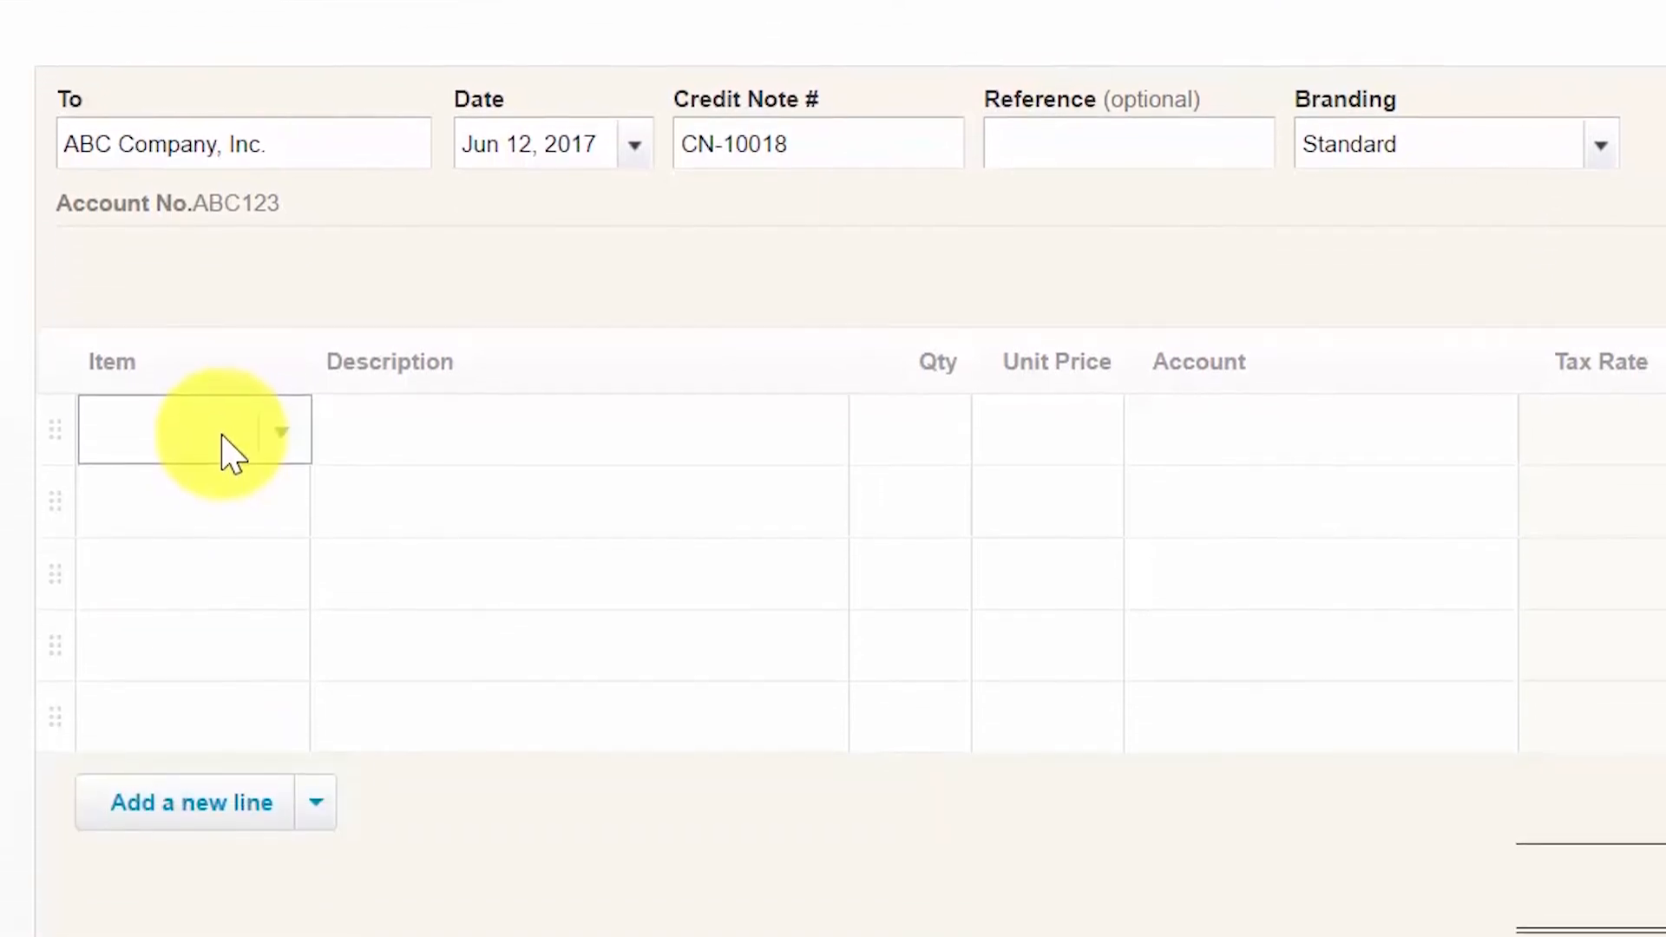
pyautogui.click(194, 634)
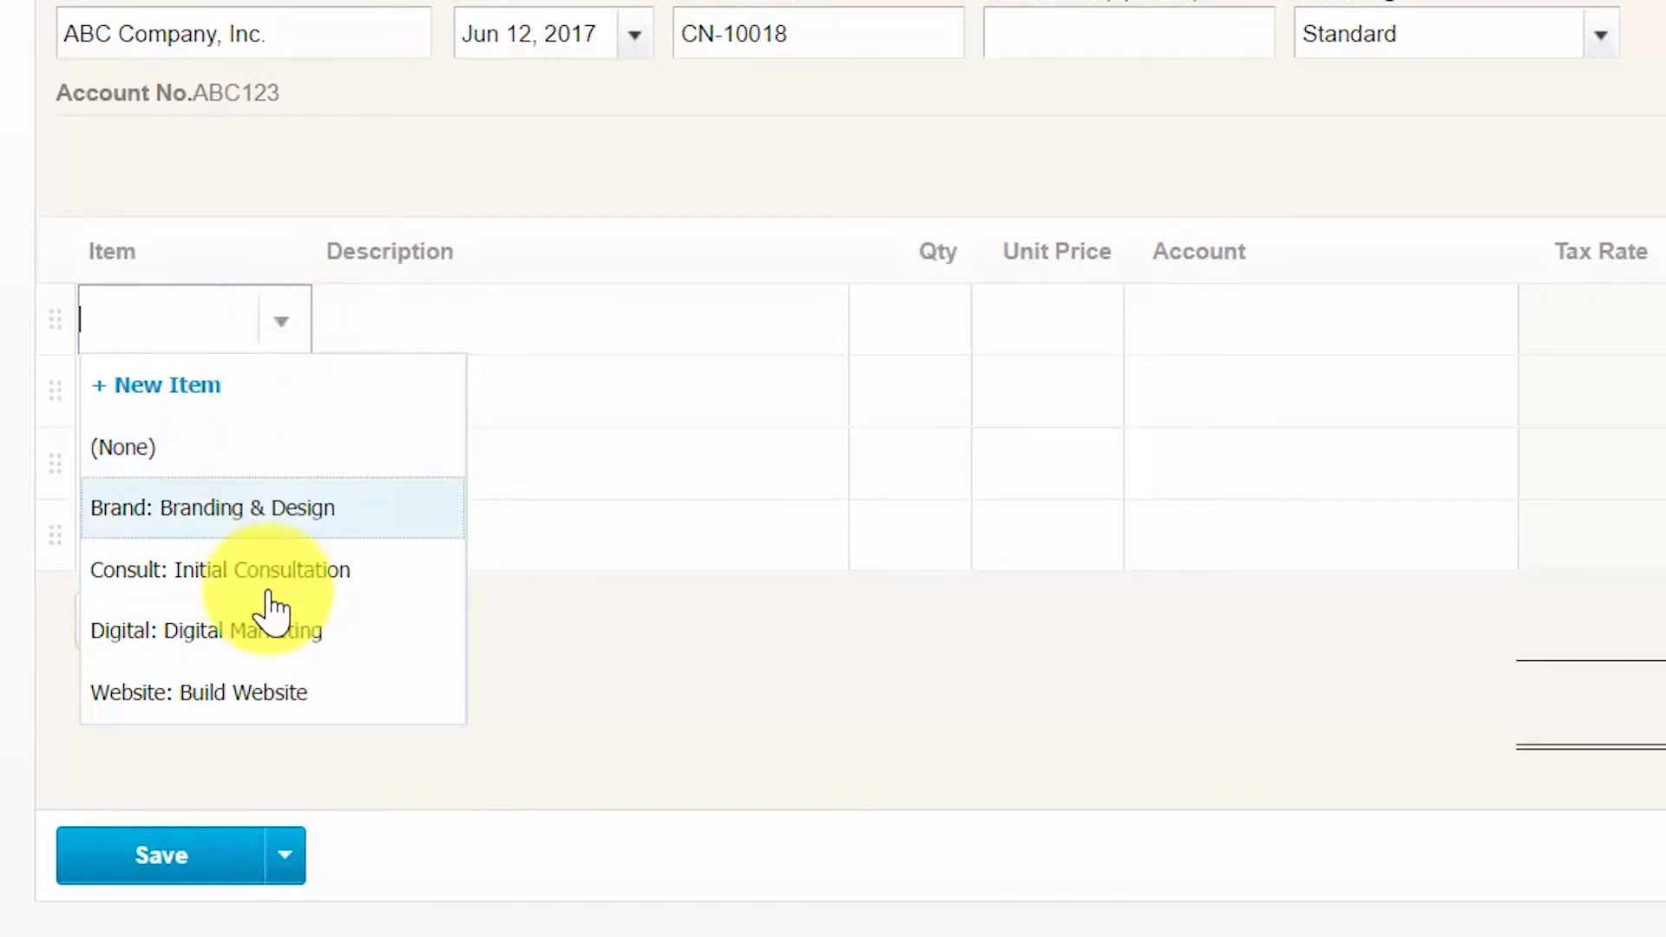
pyautogui.click(190, 699)
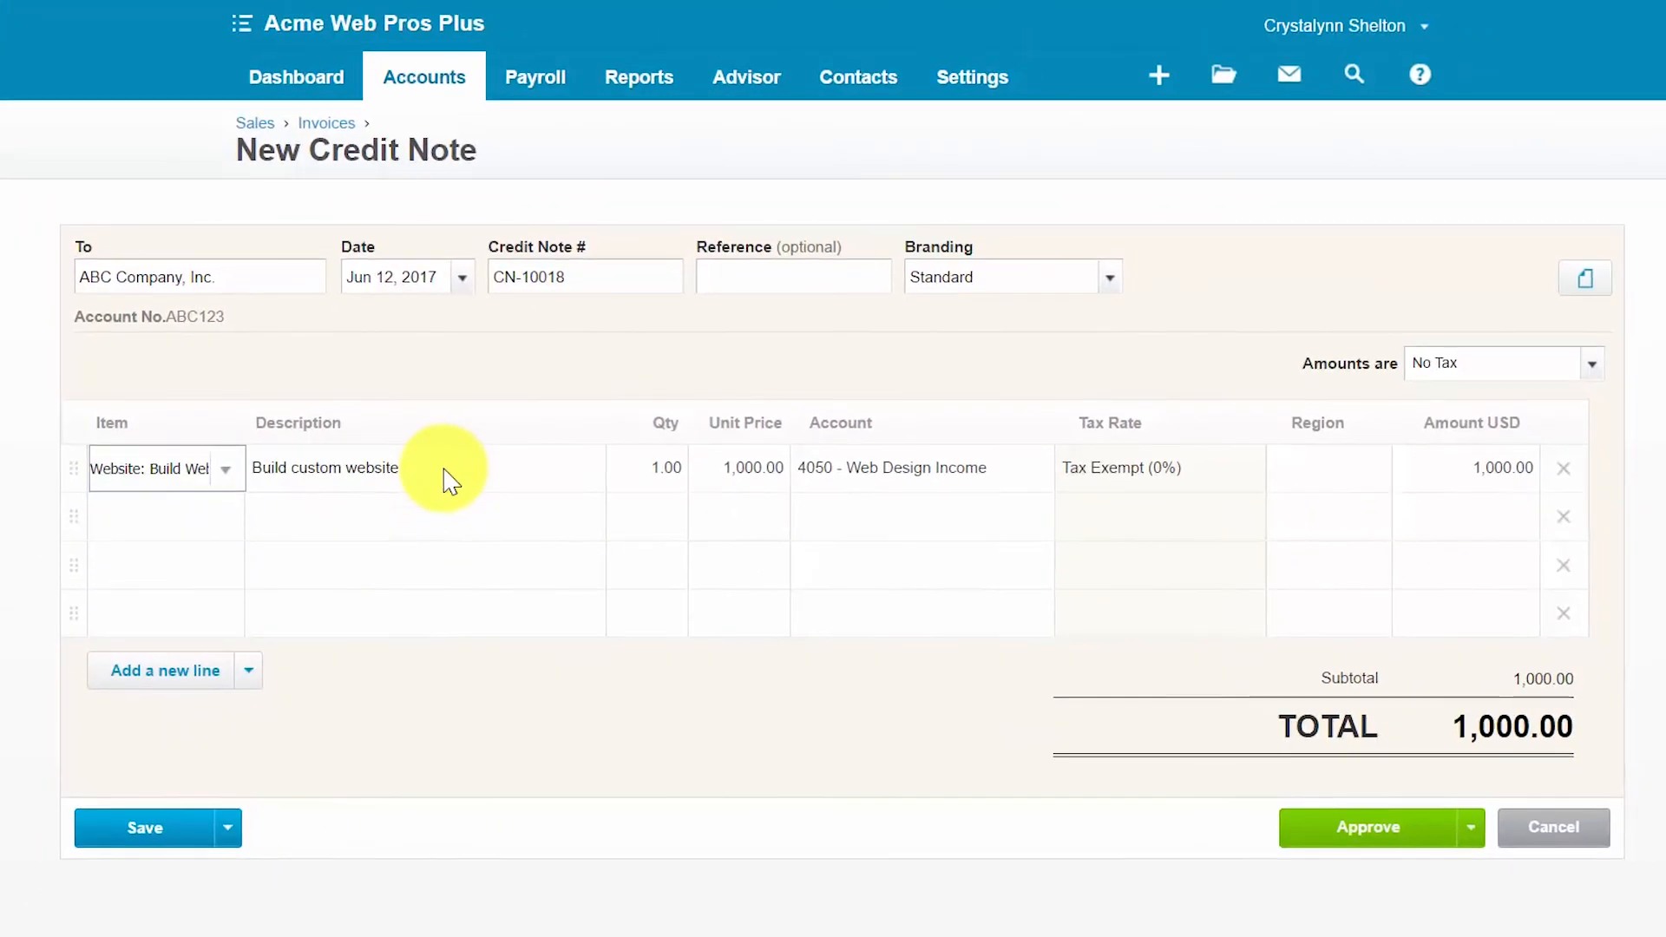
# Set the website line's description to "Credit due to missed deadline for website launch" and its unit price to 100.00
pyautogui.click(443, 469)
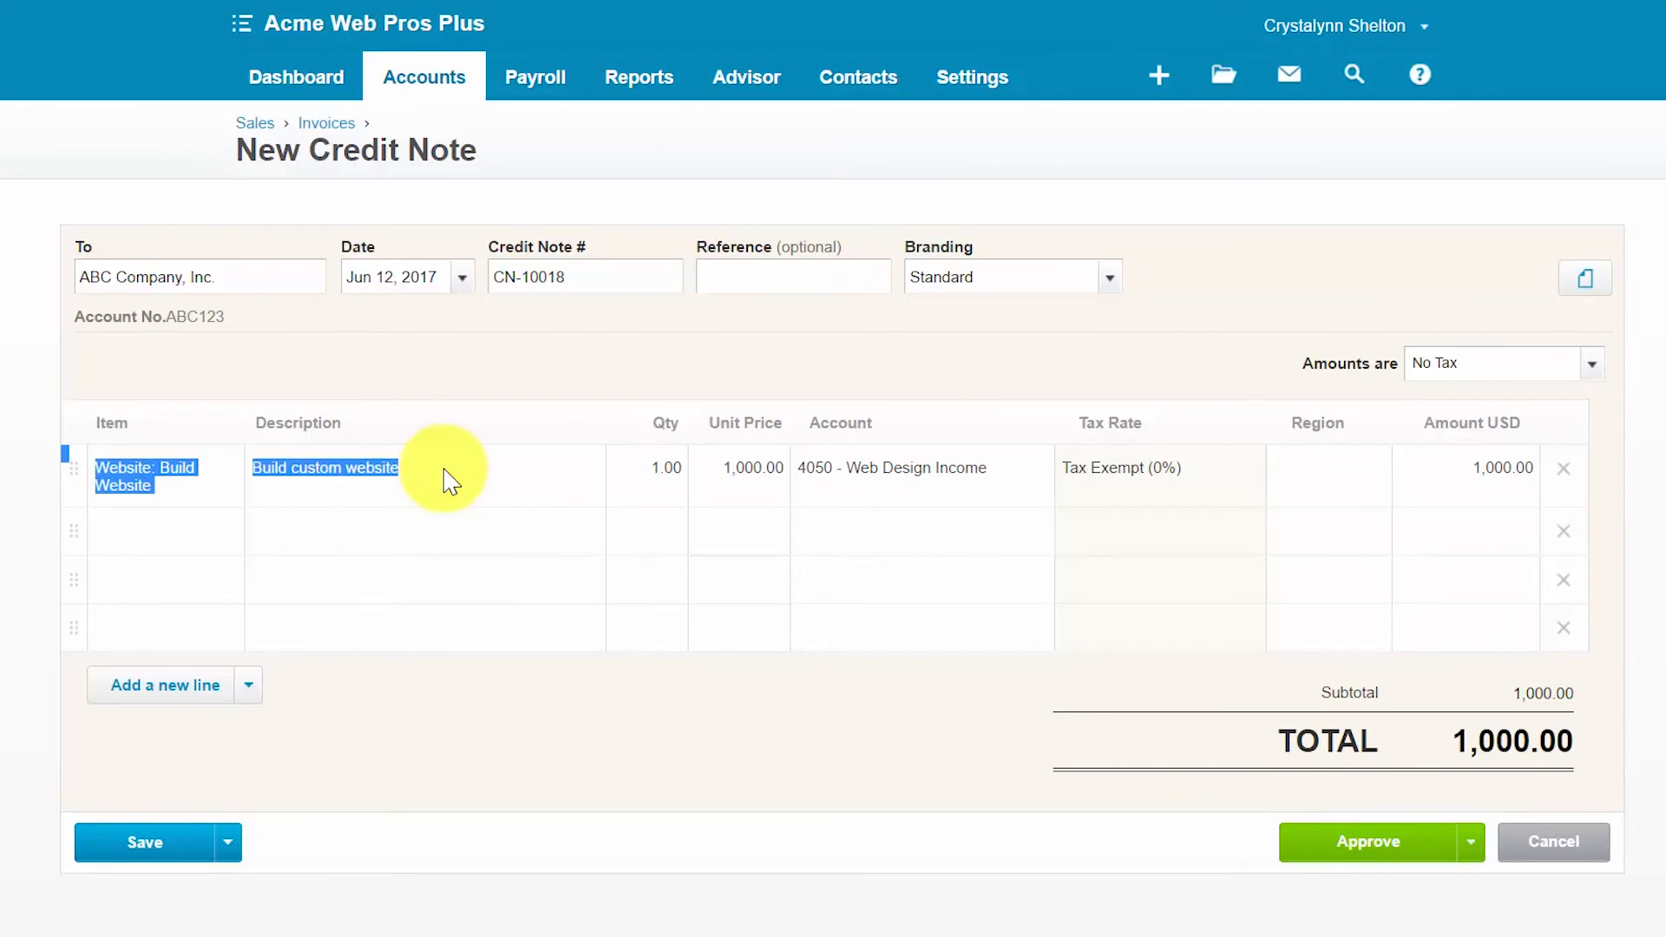
pyautogui.click(673, 488)
pyautogui.click(735, 483)
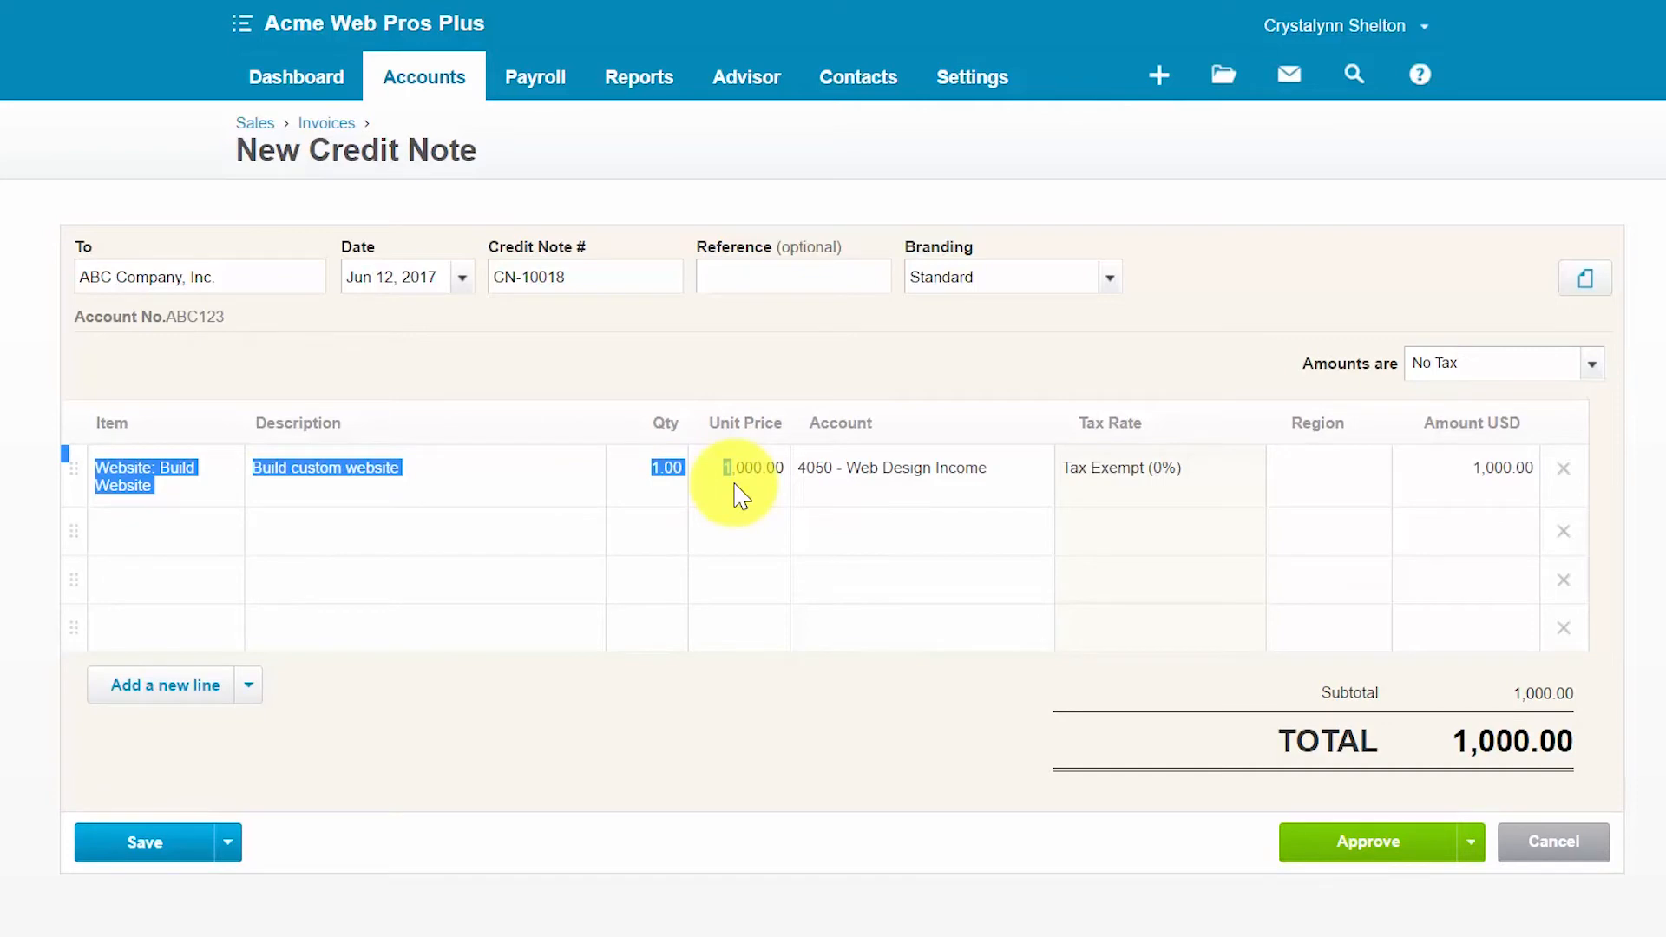
pyautogui.click(454, 469)
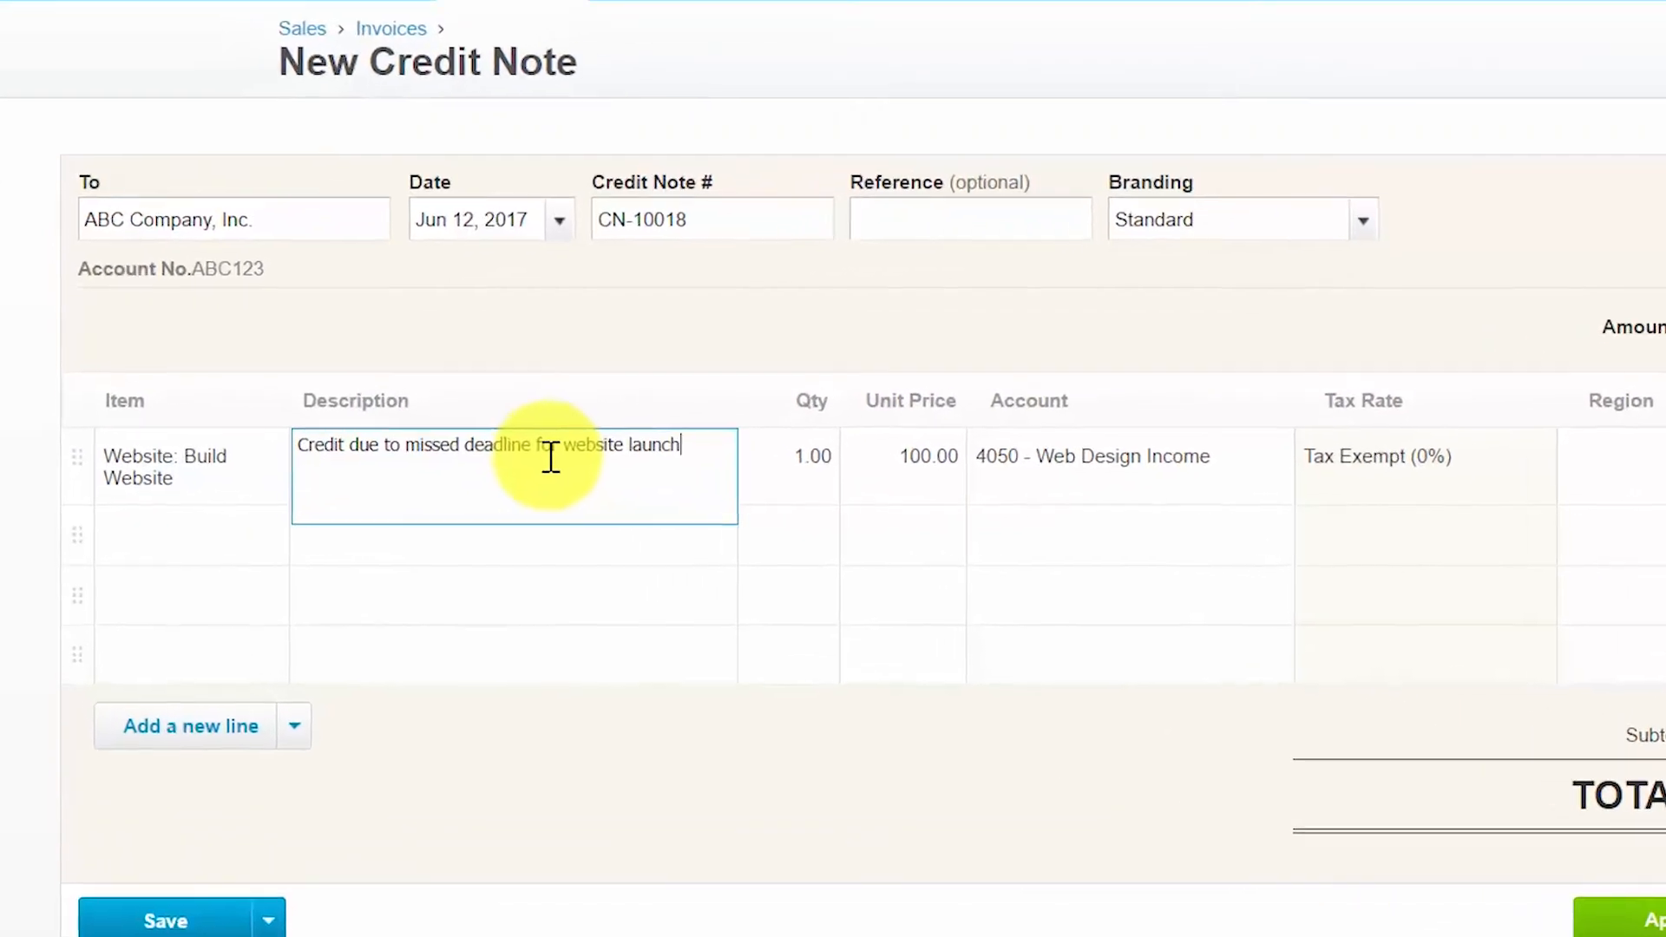
pyautogui.press('Tab')
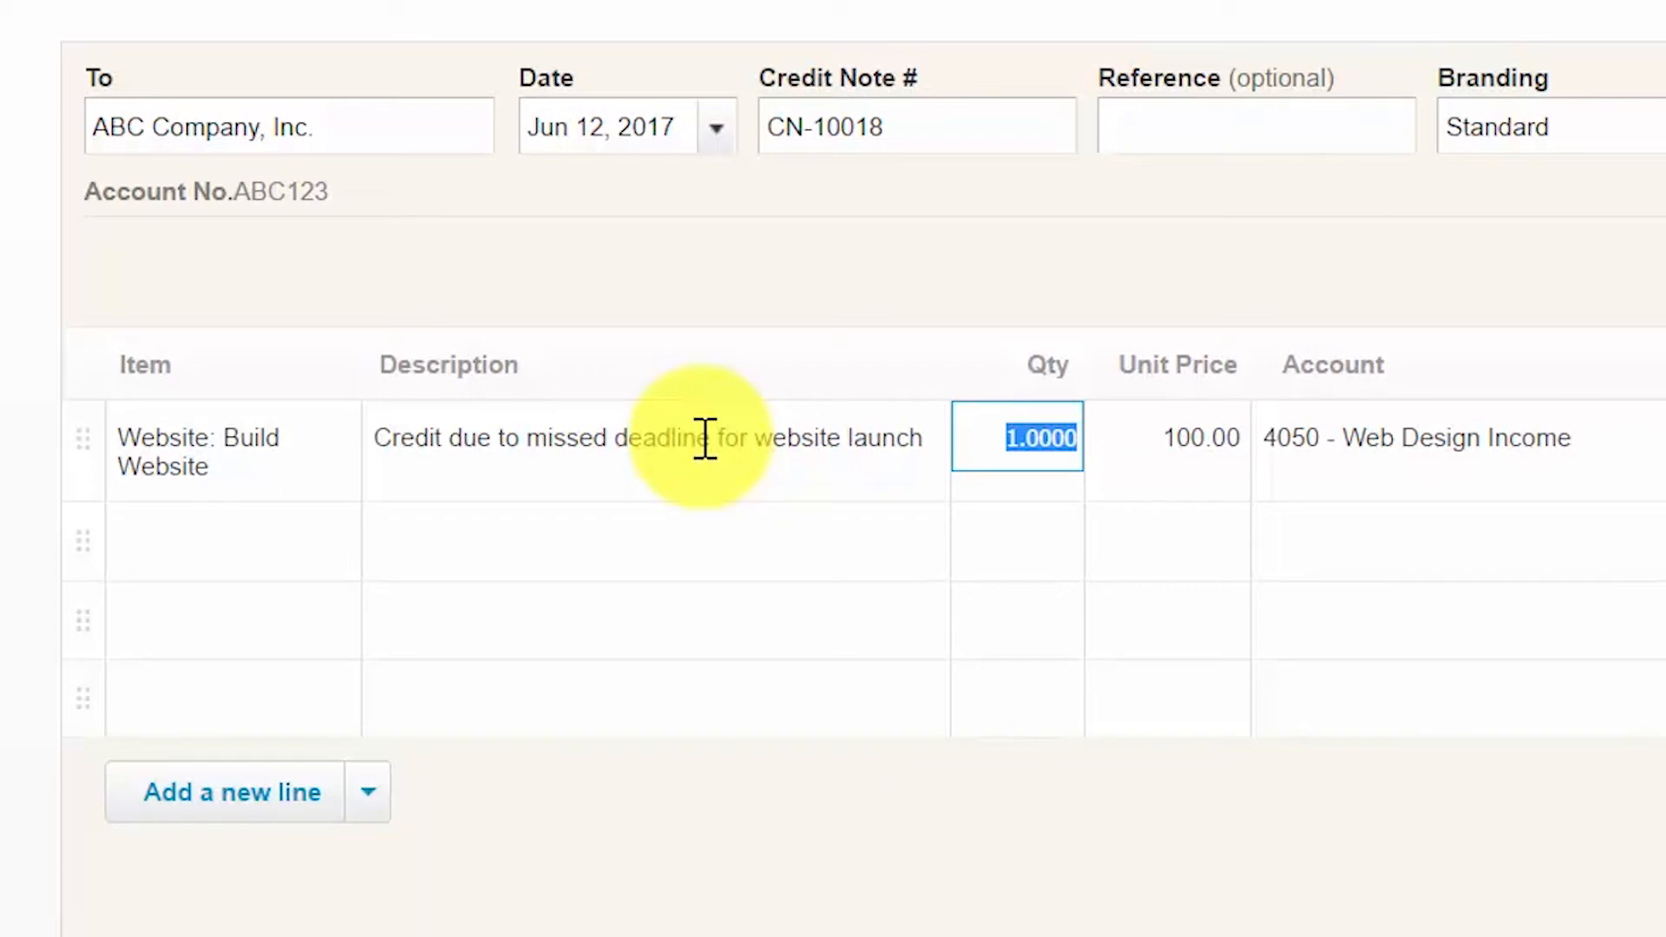
pyautogui.press('Tab')
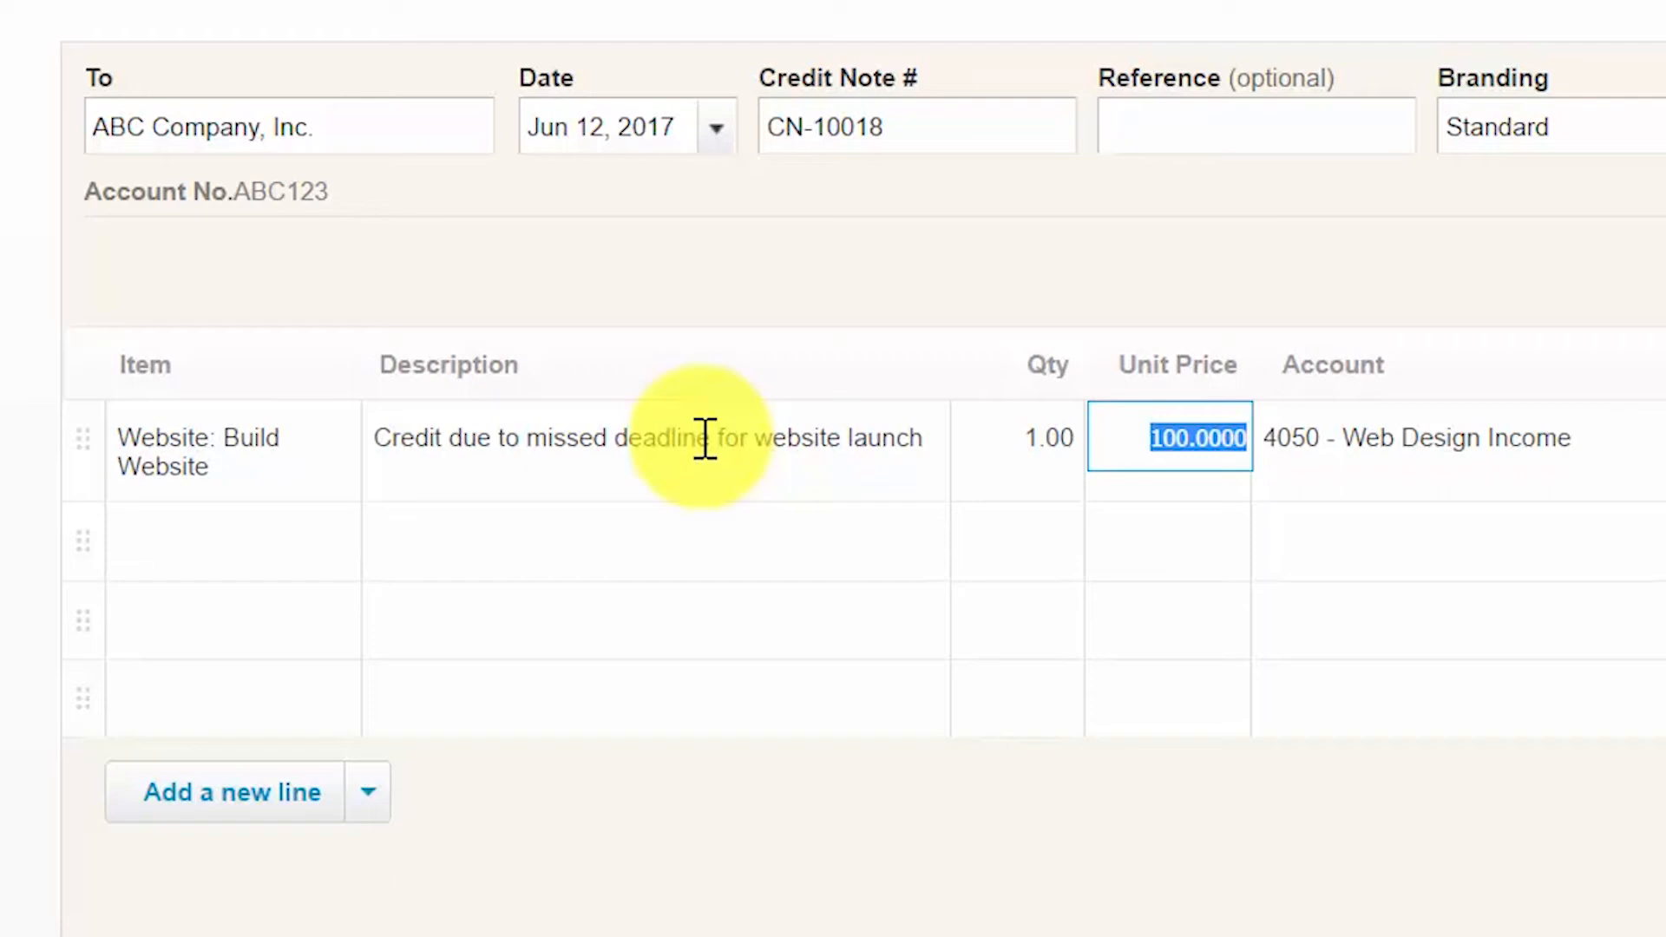
pyautogui.press('Tab')
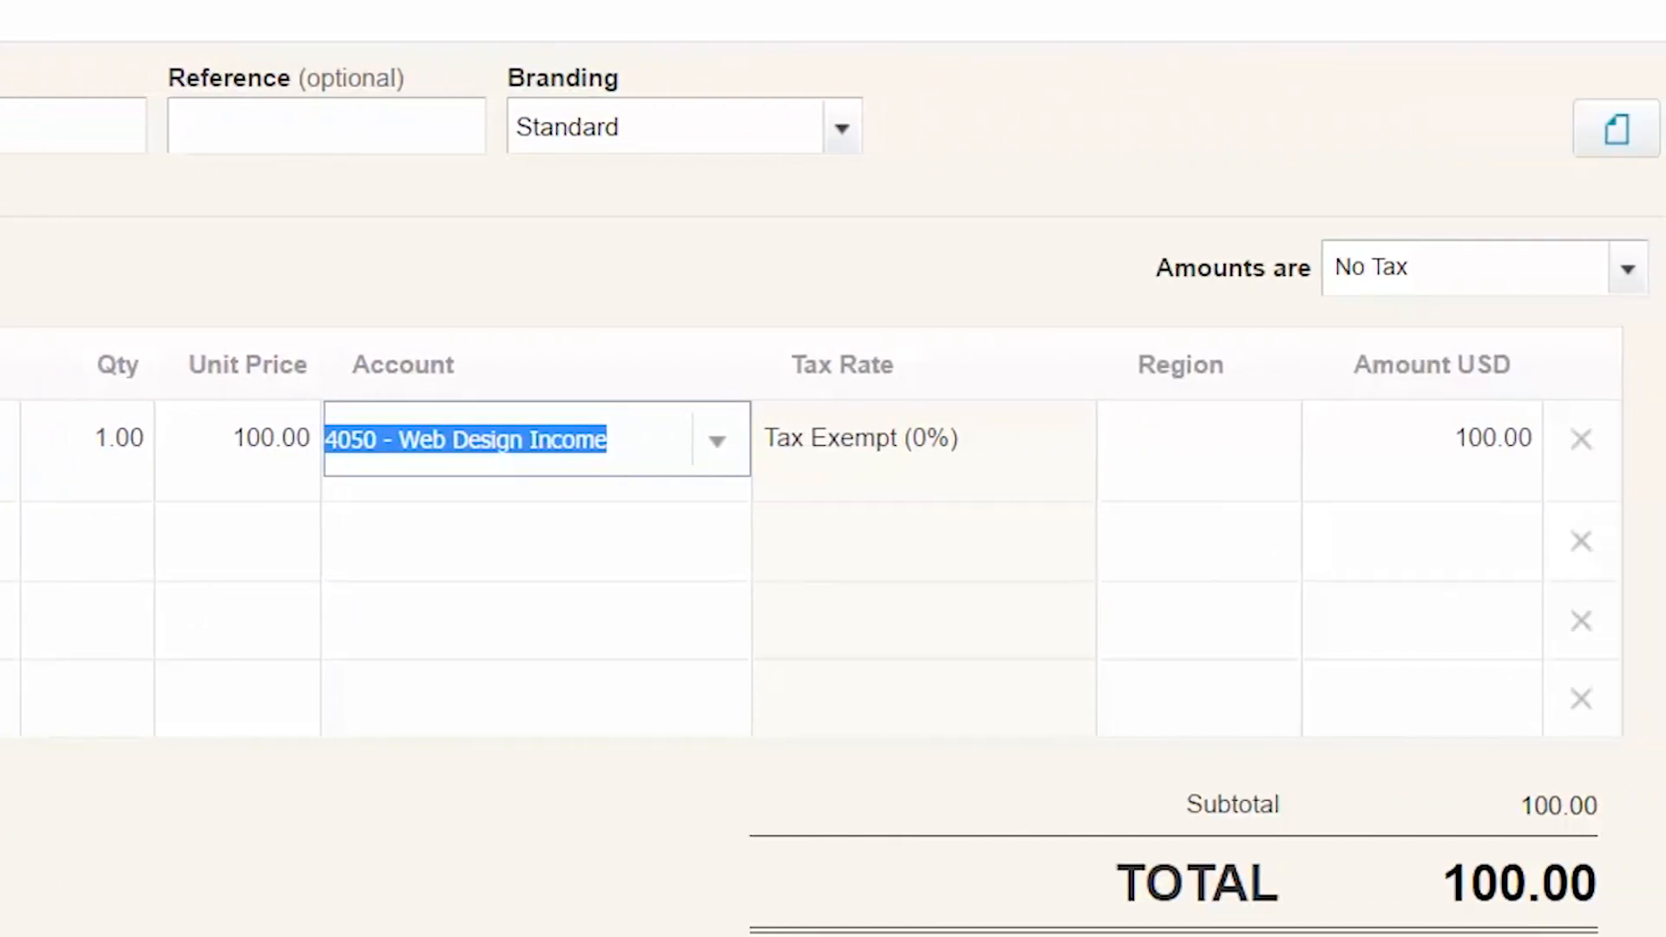
# Keep 4050 - Web Design Income as the website line's account and set its region to West
pyautogui.click(716, 440)
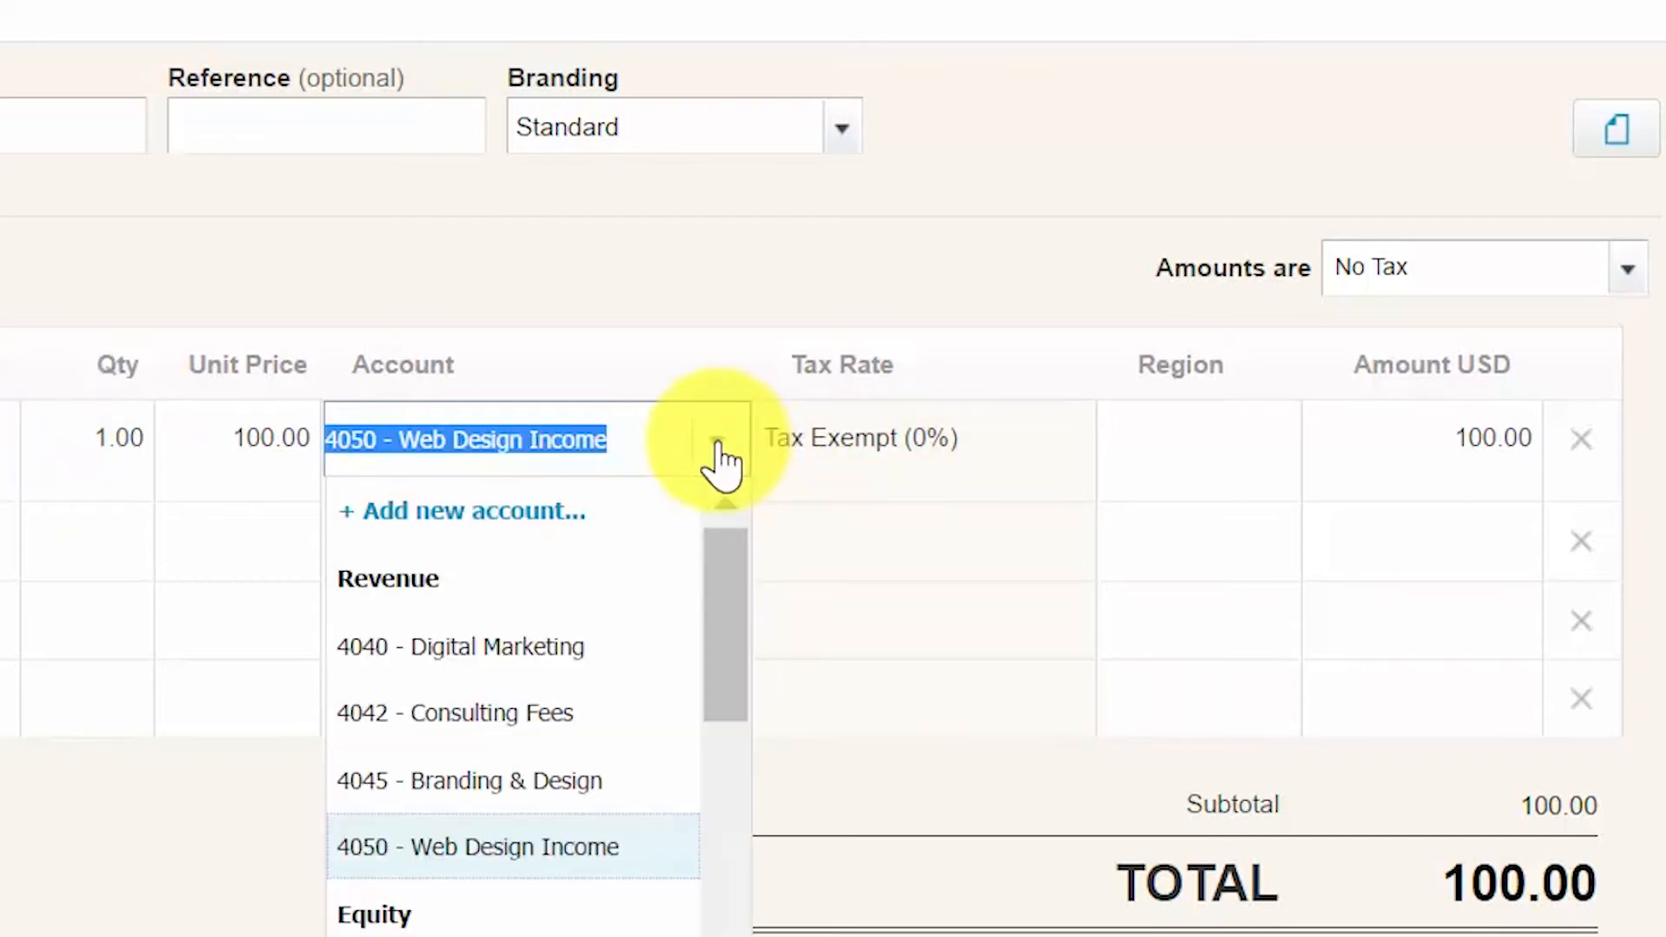
pyautogui.click(718, 444)
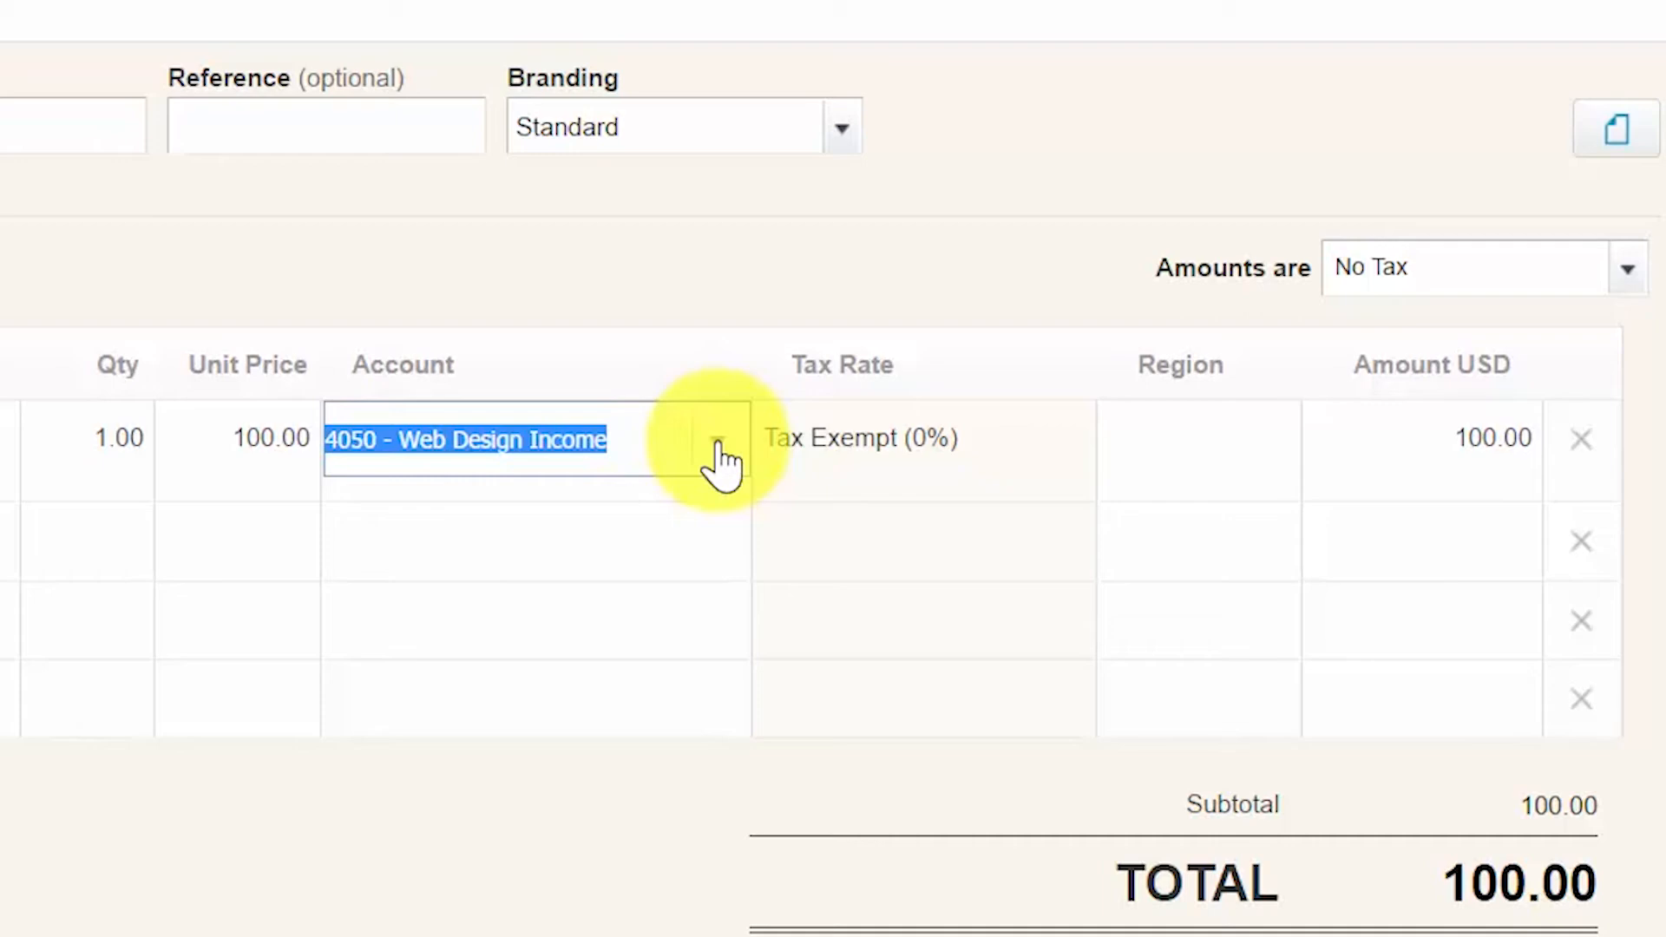
pyautogui.click(718, 445)
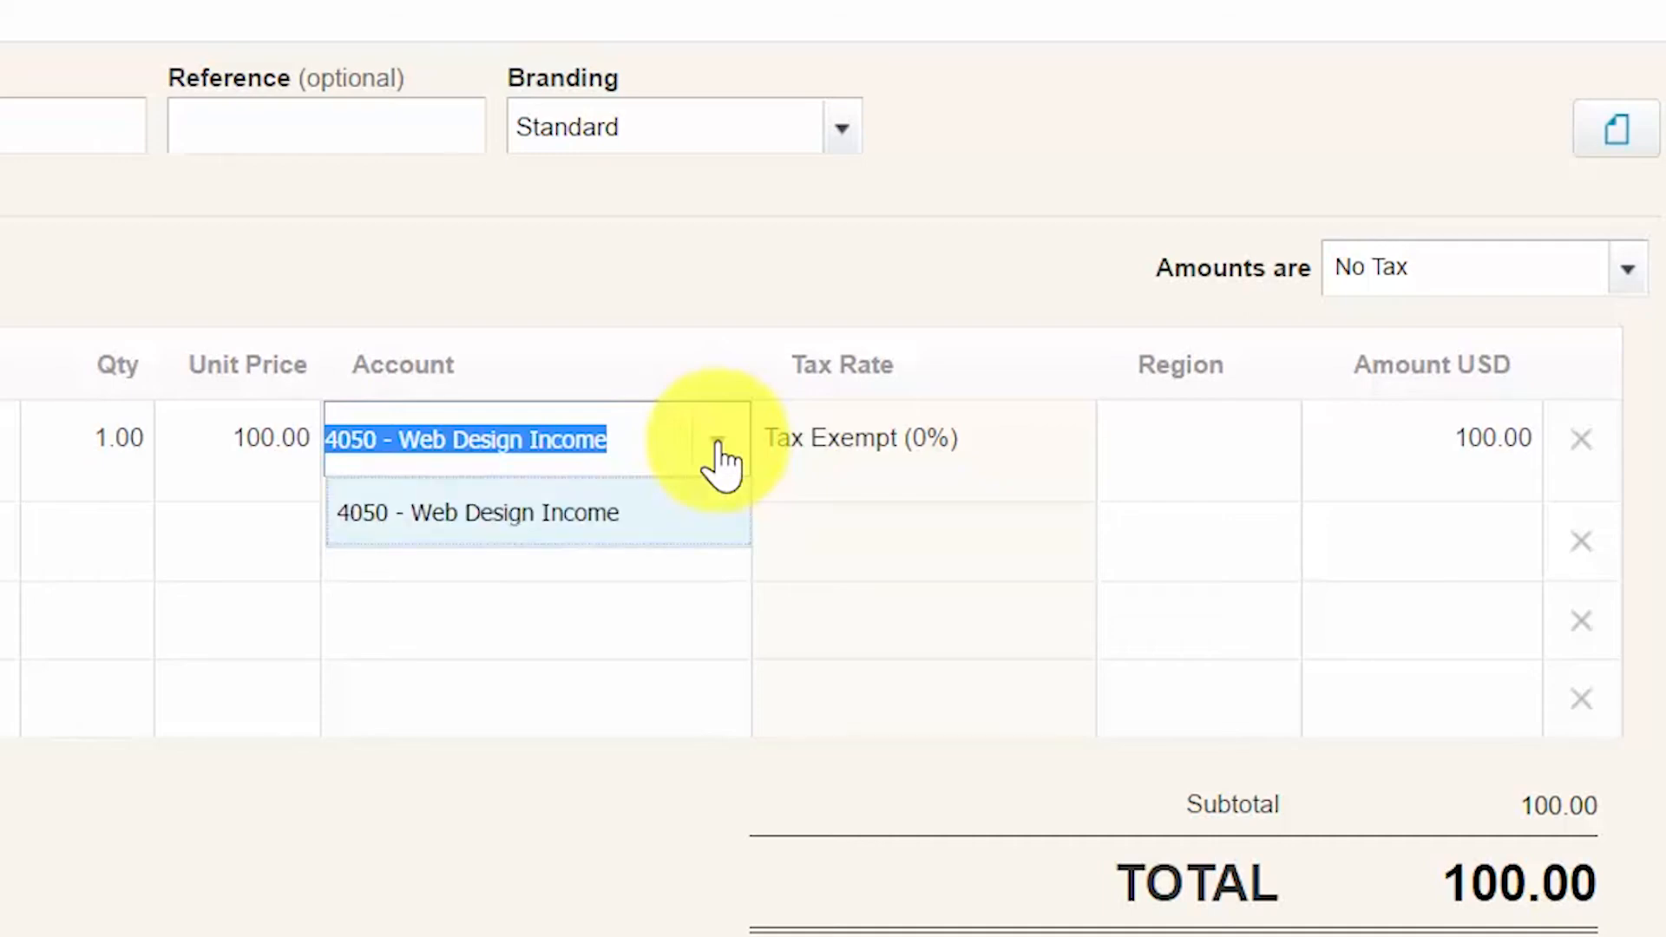
pyautogui.press('Tab')
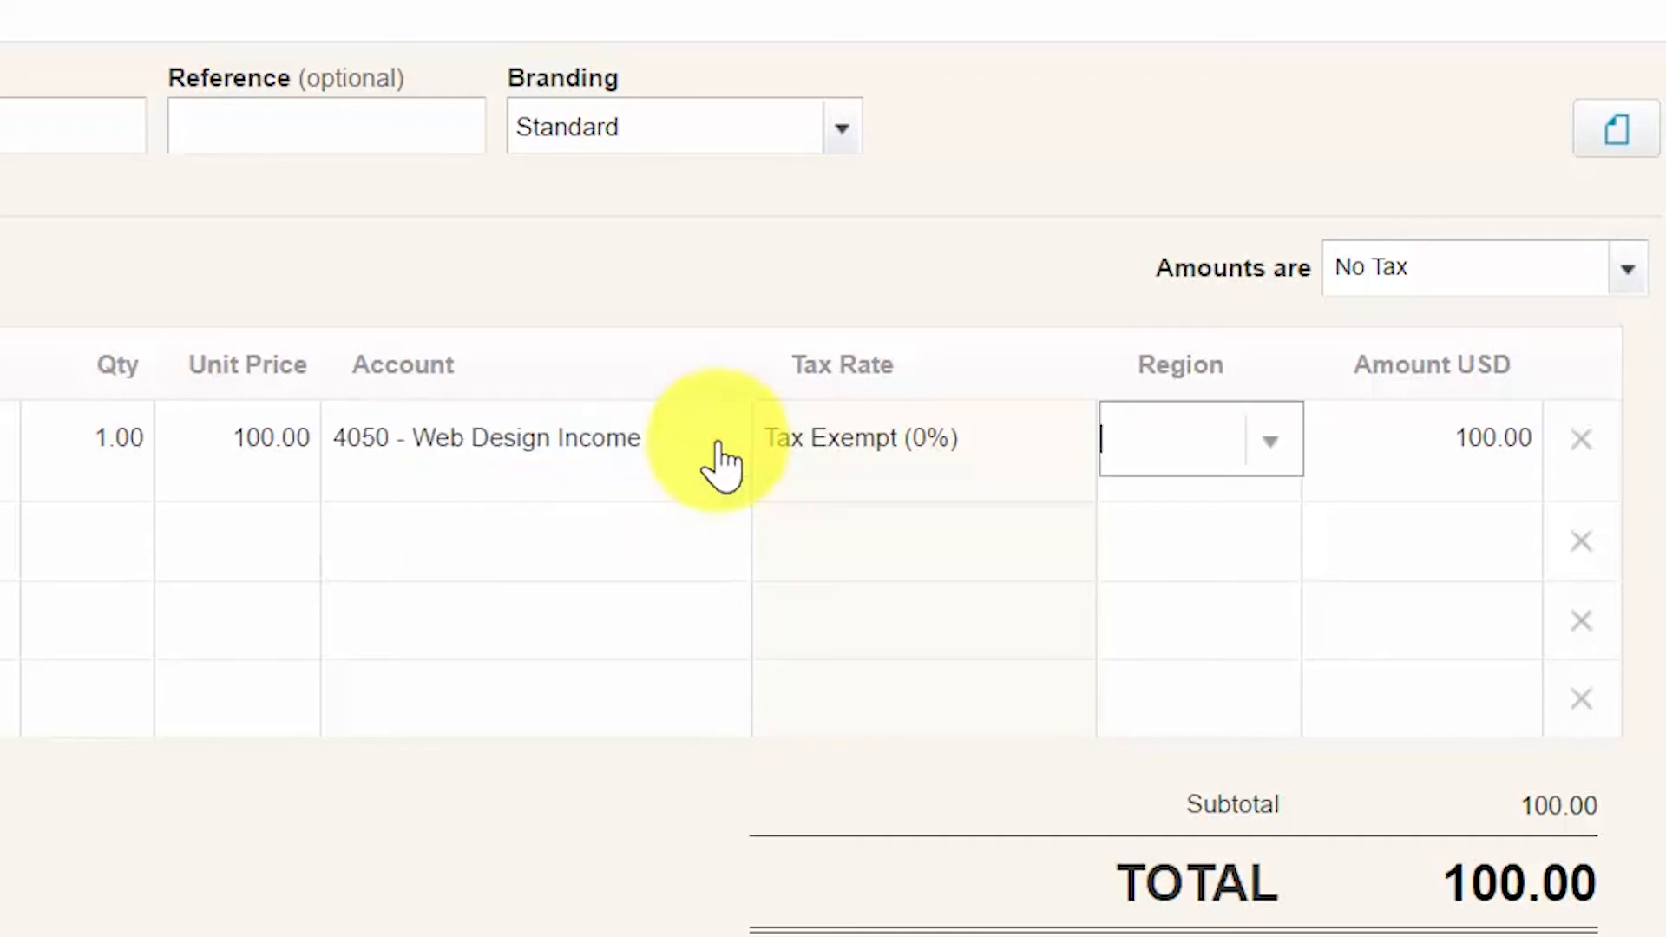
pyautogui.click(1000, 446)
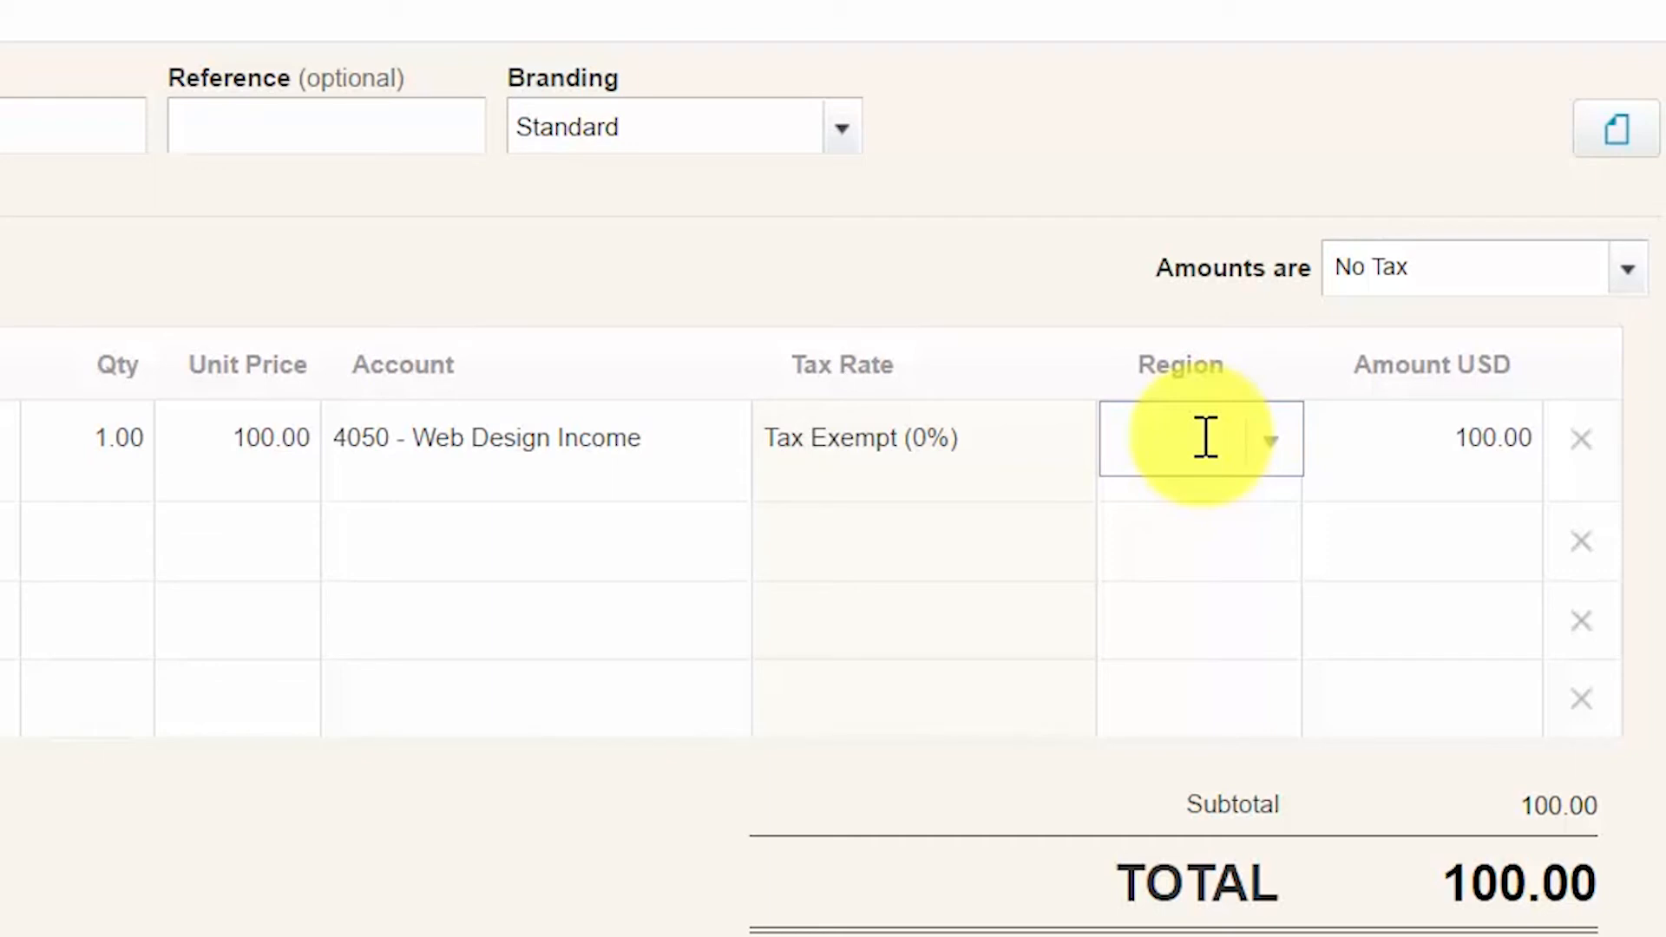
pyautogui.click(1271, 444)
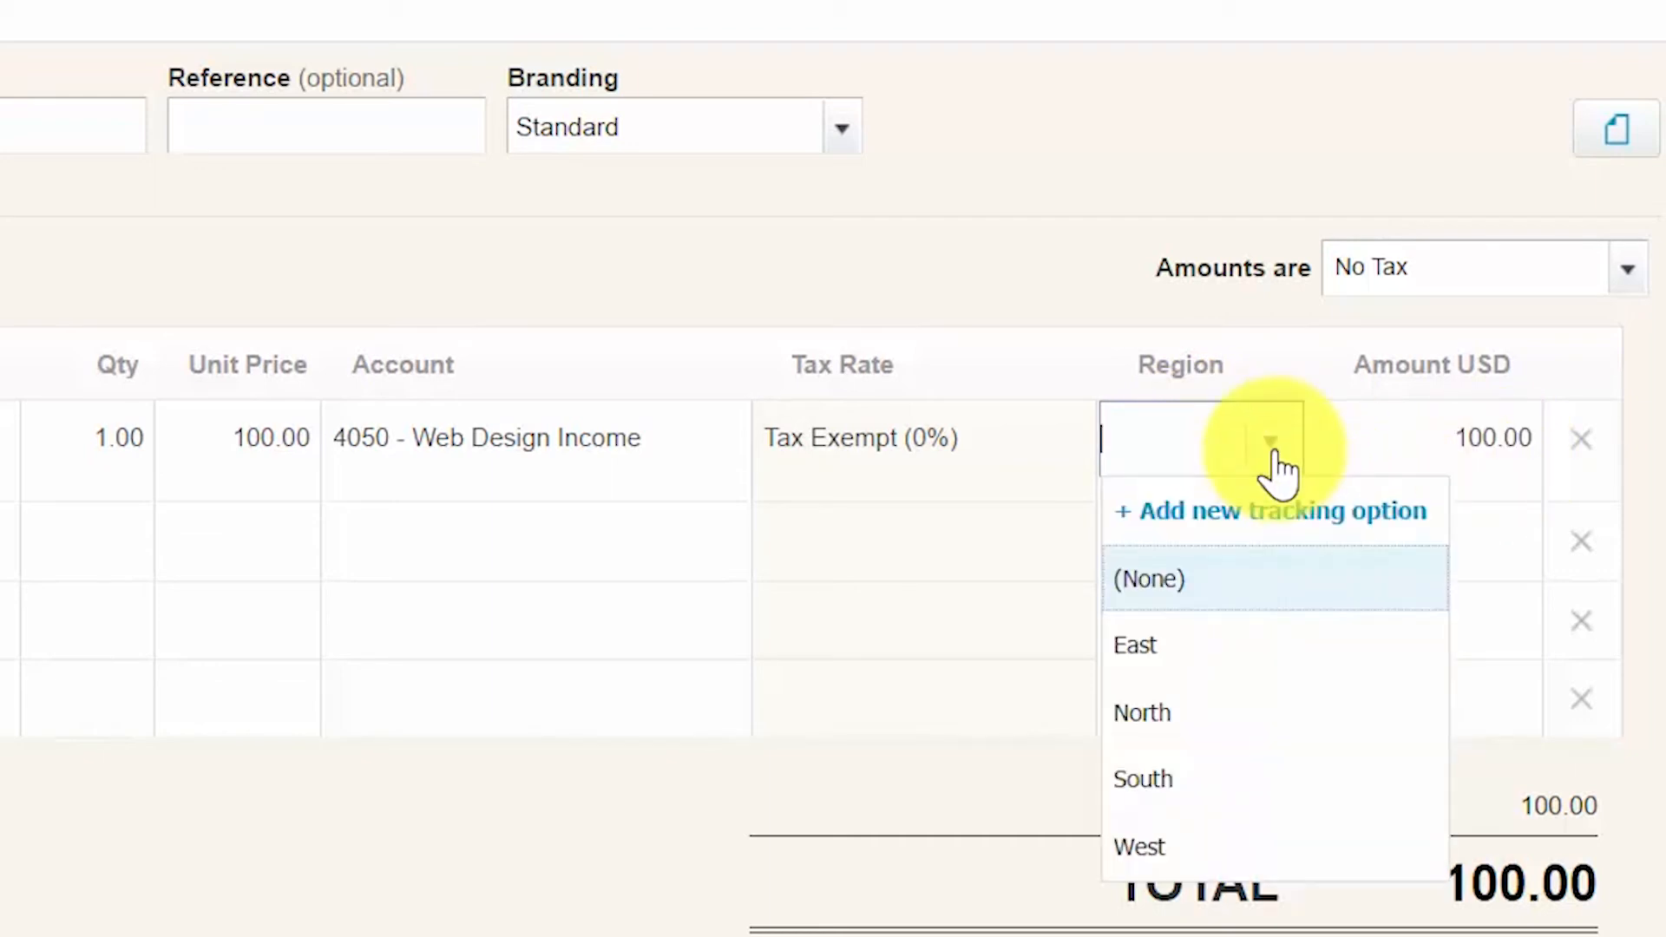
pyautogui.click(1193, 847)
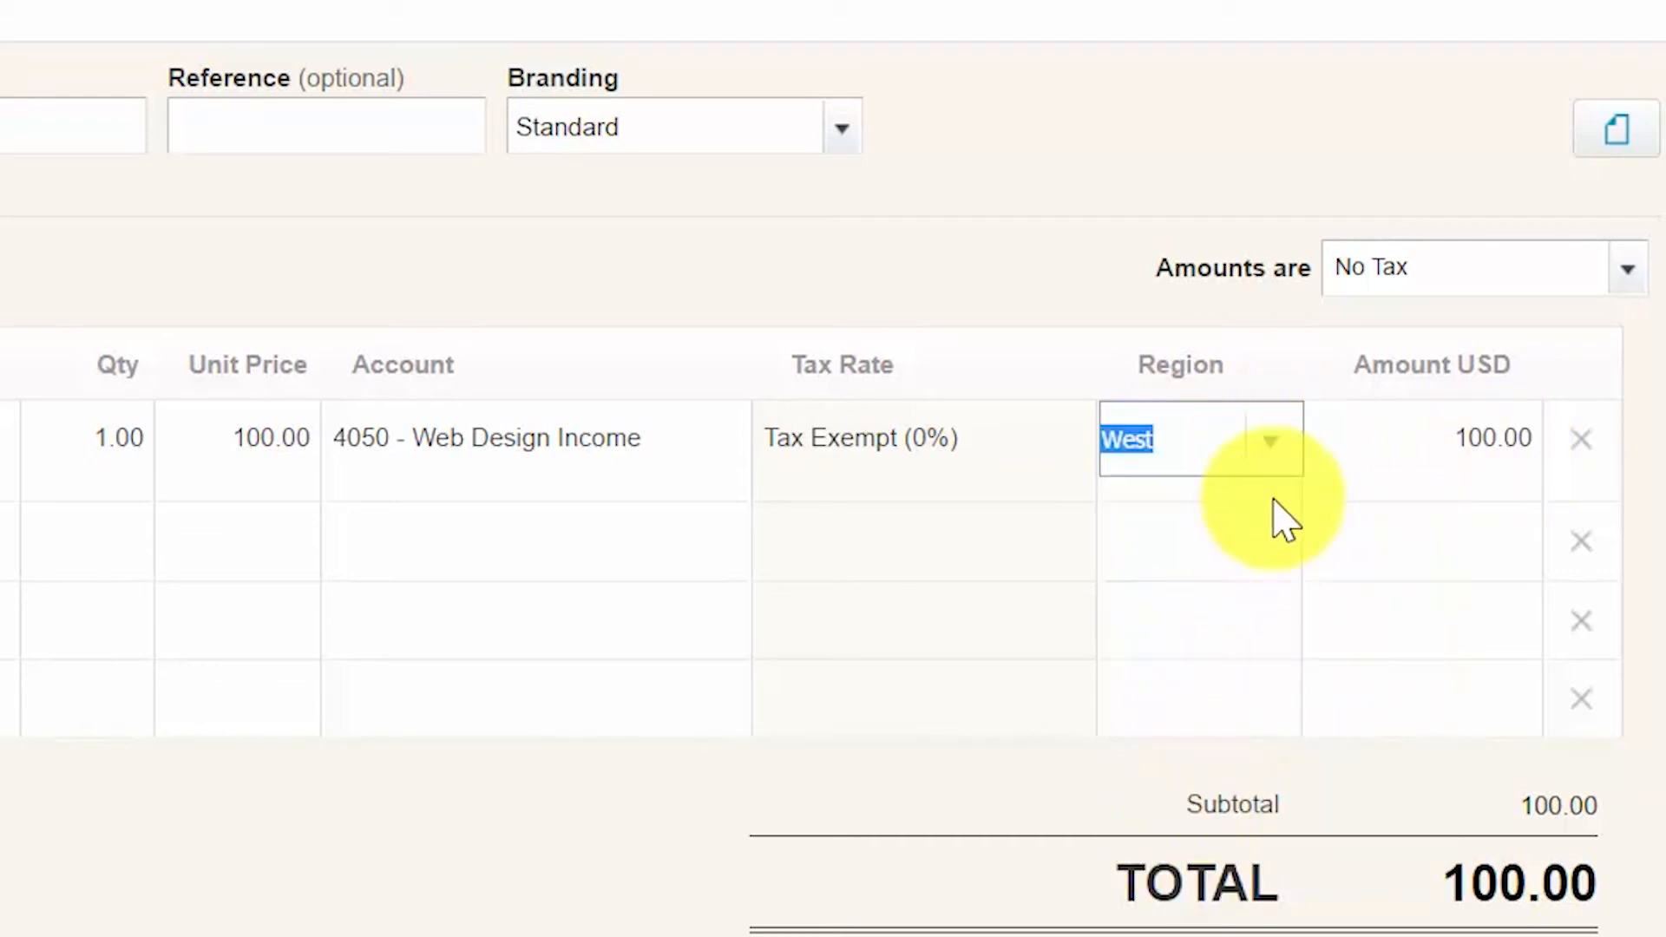
pyautogui.click(1386, 457)
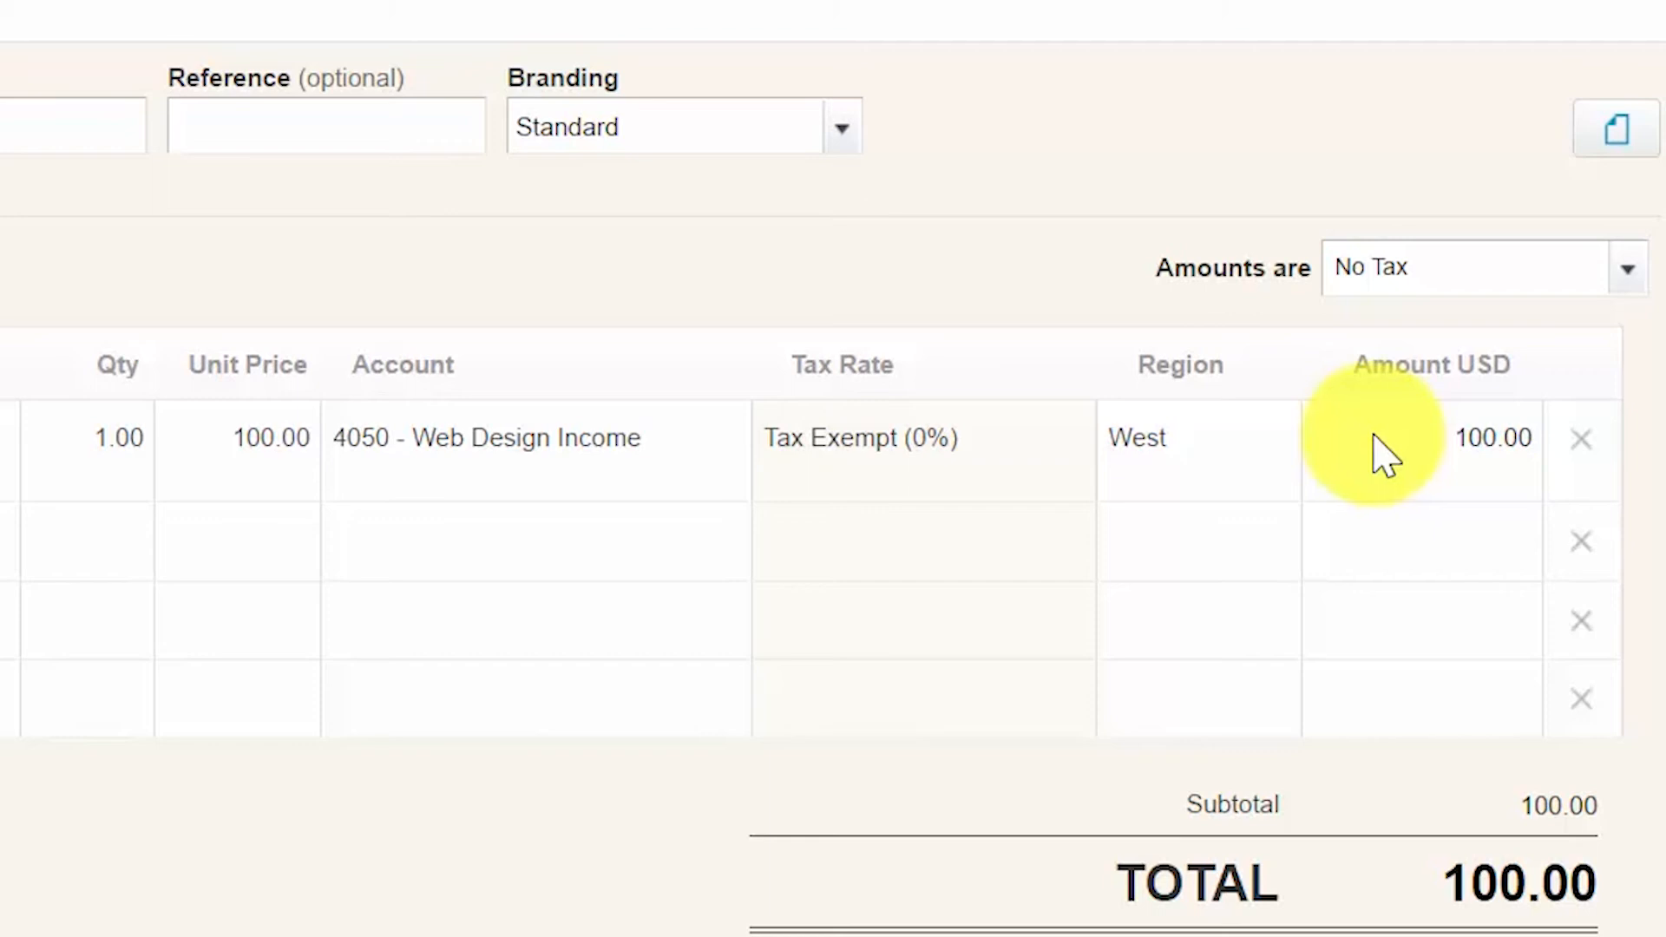
# Approve the credit note for ABC Company, Inc. and skip allocating its balance to an invoice
pyautogui.scroll(-2, 1365, 453)
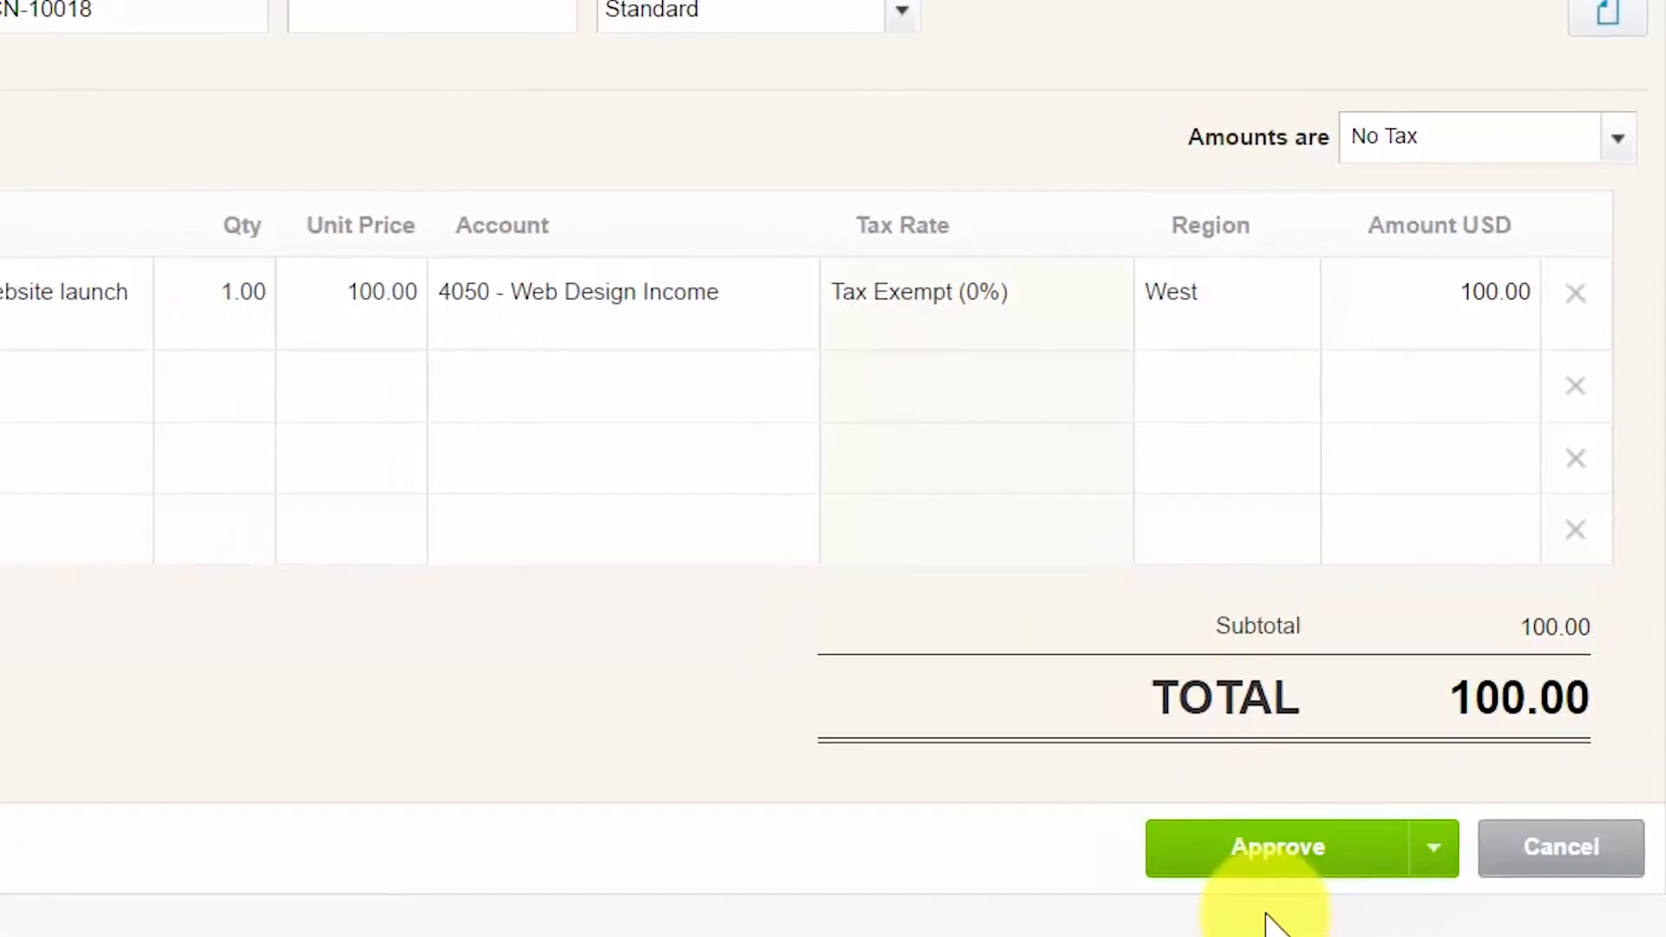
pyautogui.click(1250, 889)
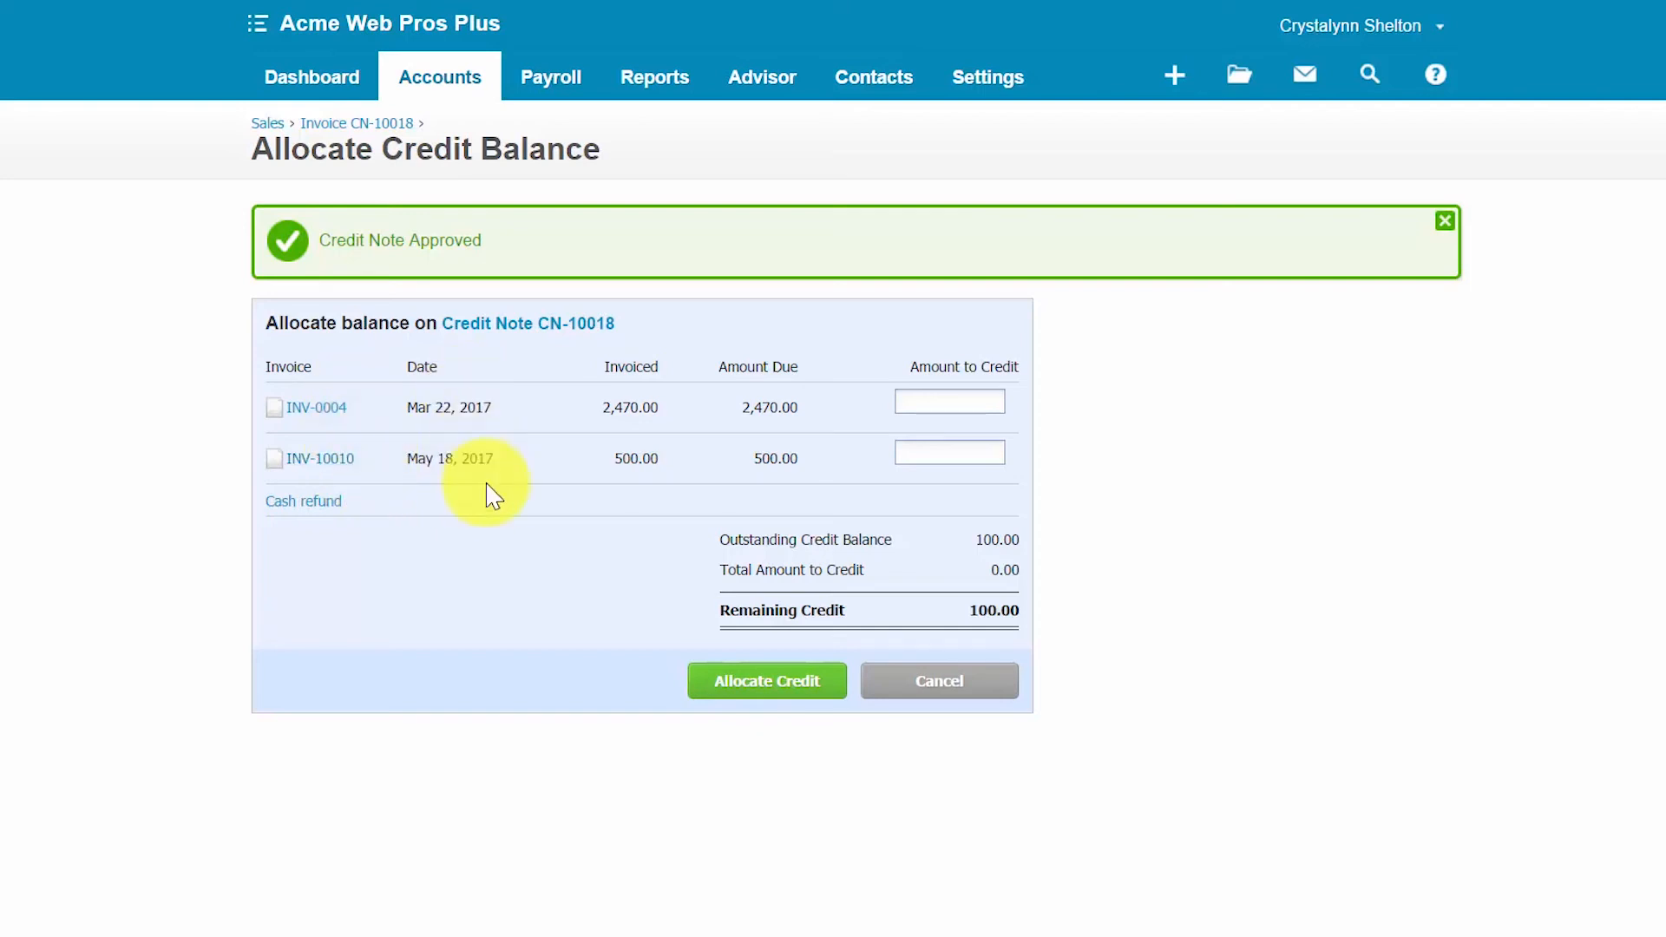
pyautogui.click(984, 694)
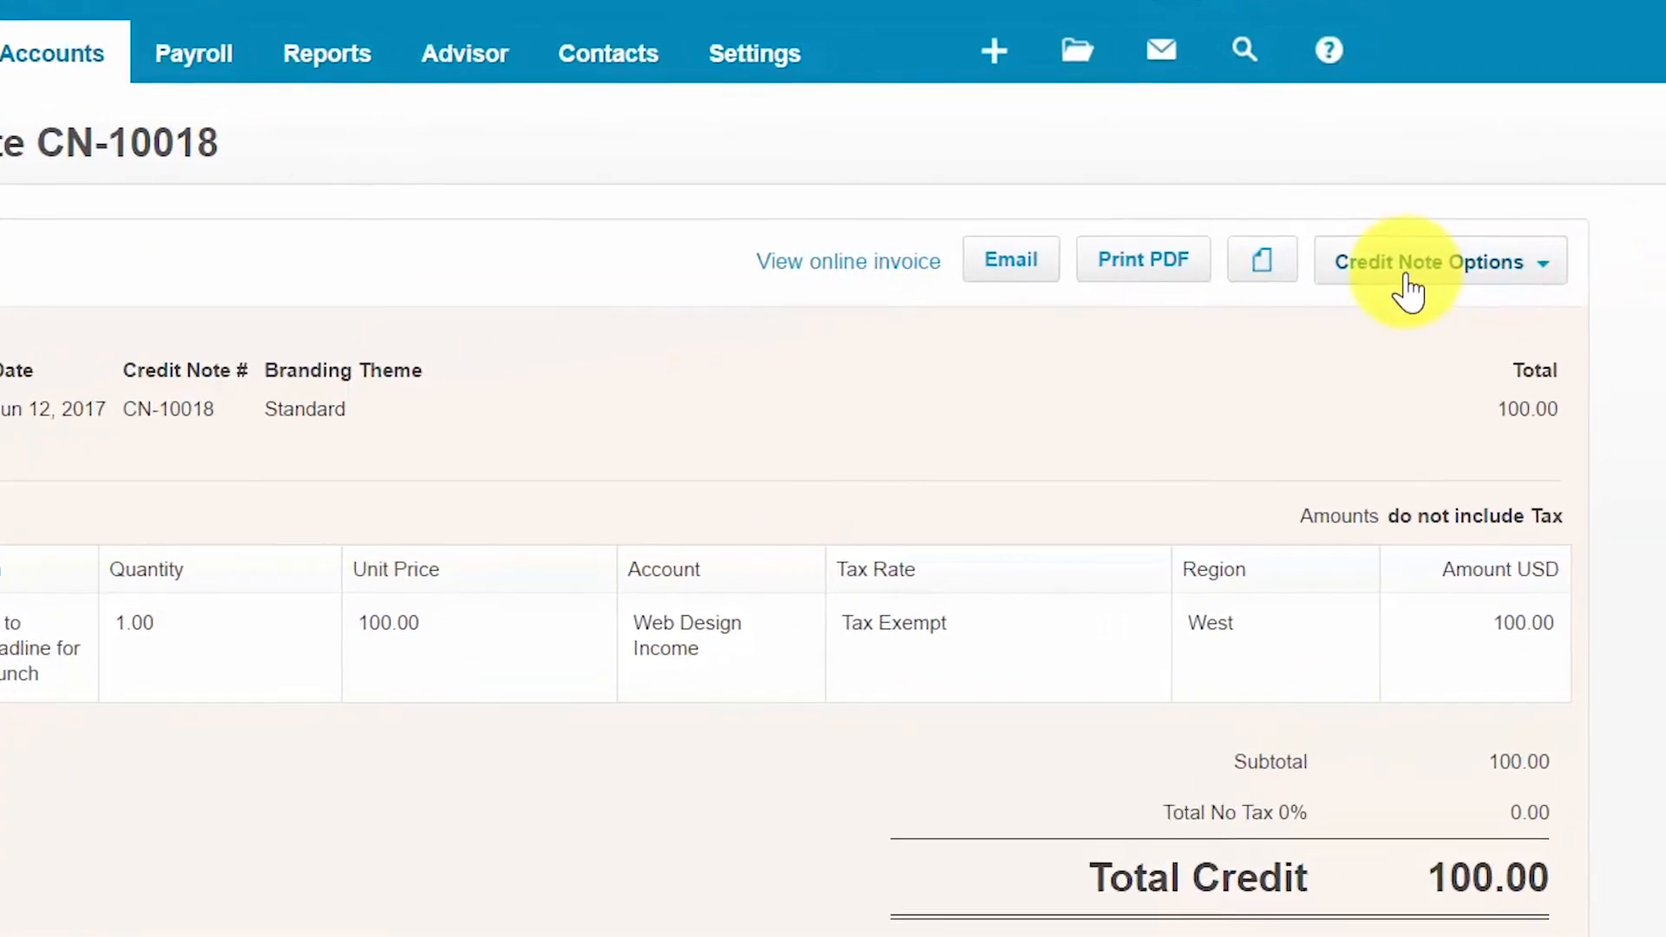
# Copy the approved ABC Company, Inc. credit note into a new one and leave the copy unsaved
pyautogui.click(1540, 270)
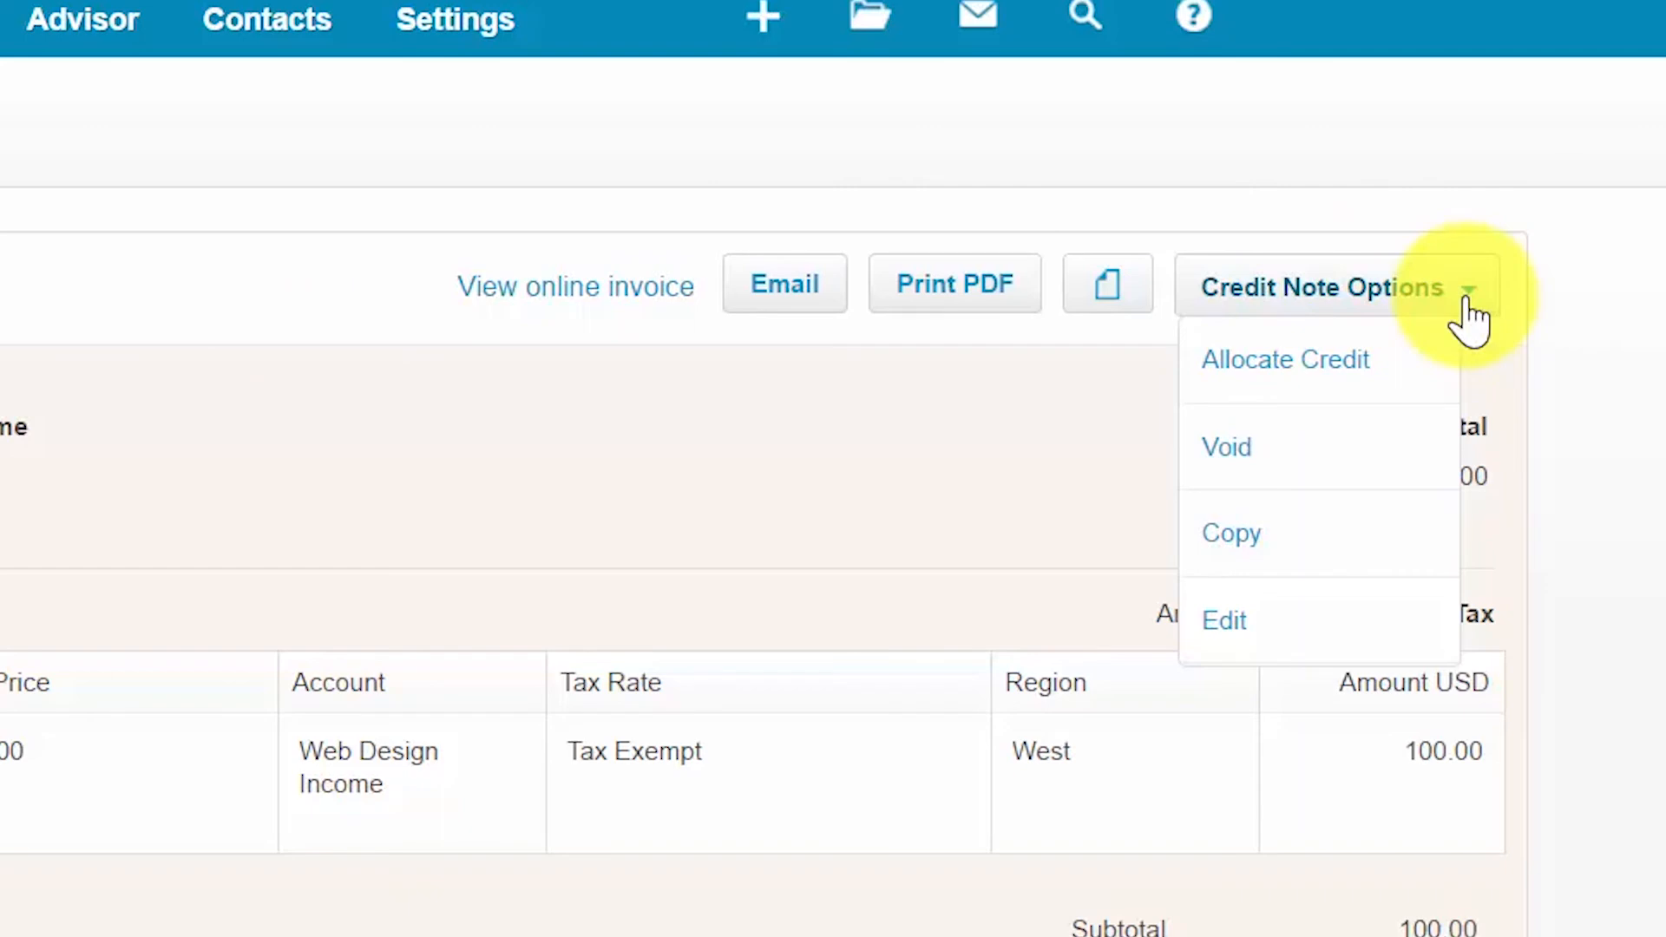
pyautogui.click(1233, 558)
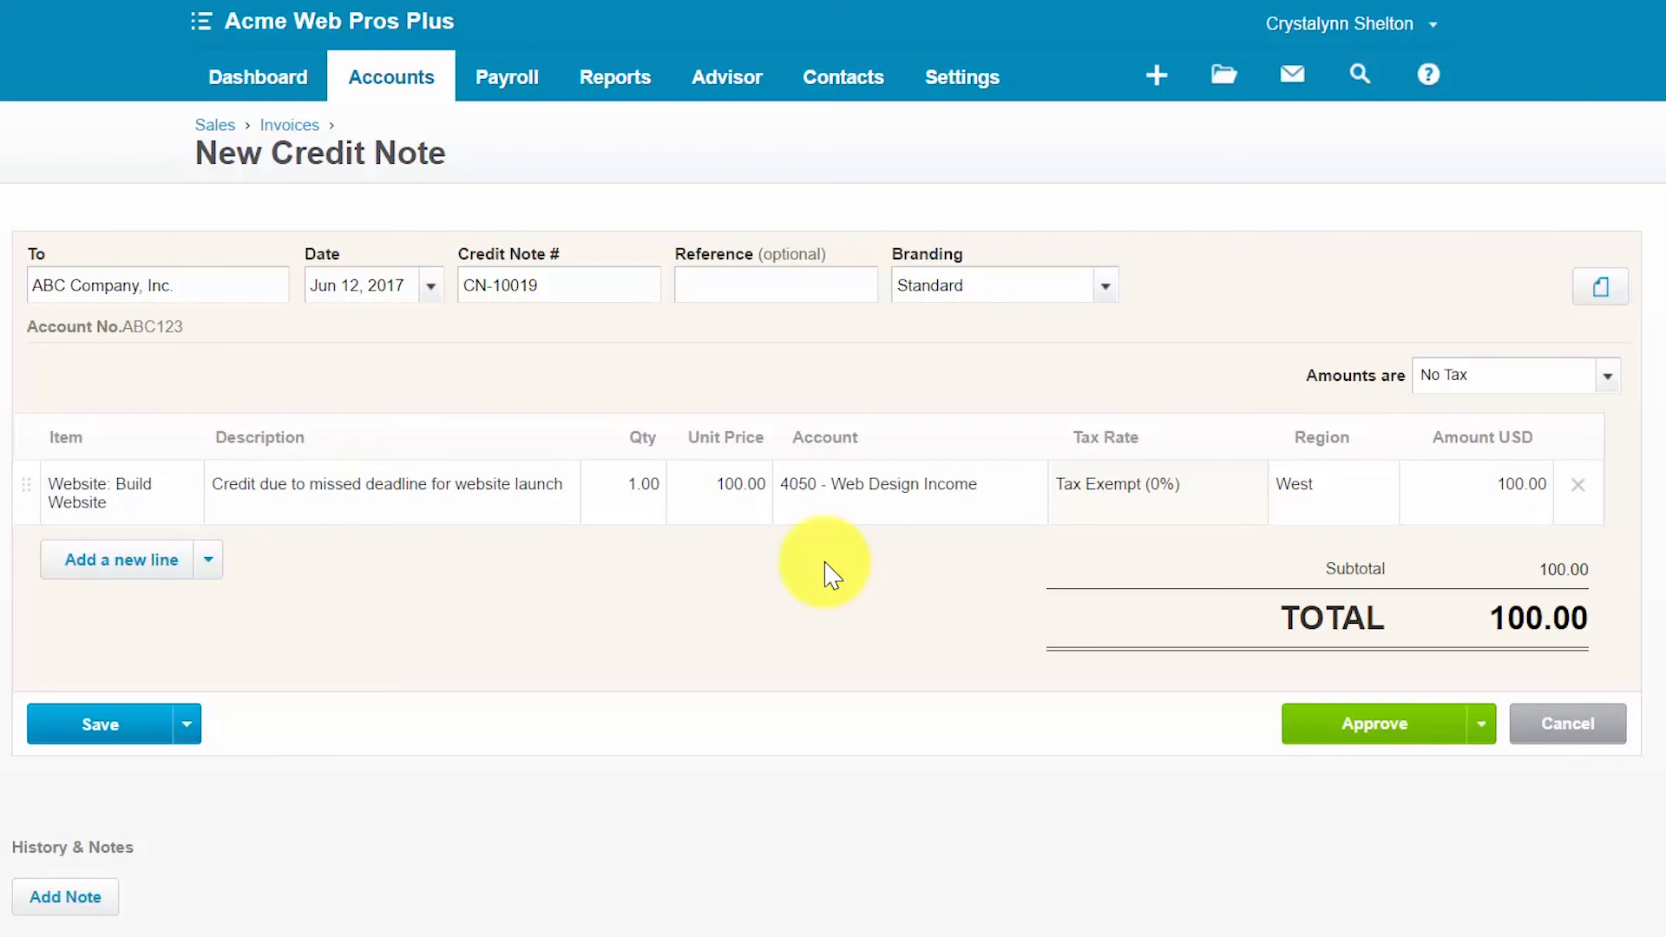
pyautogui.click(199, 125)
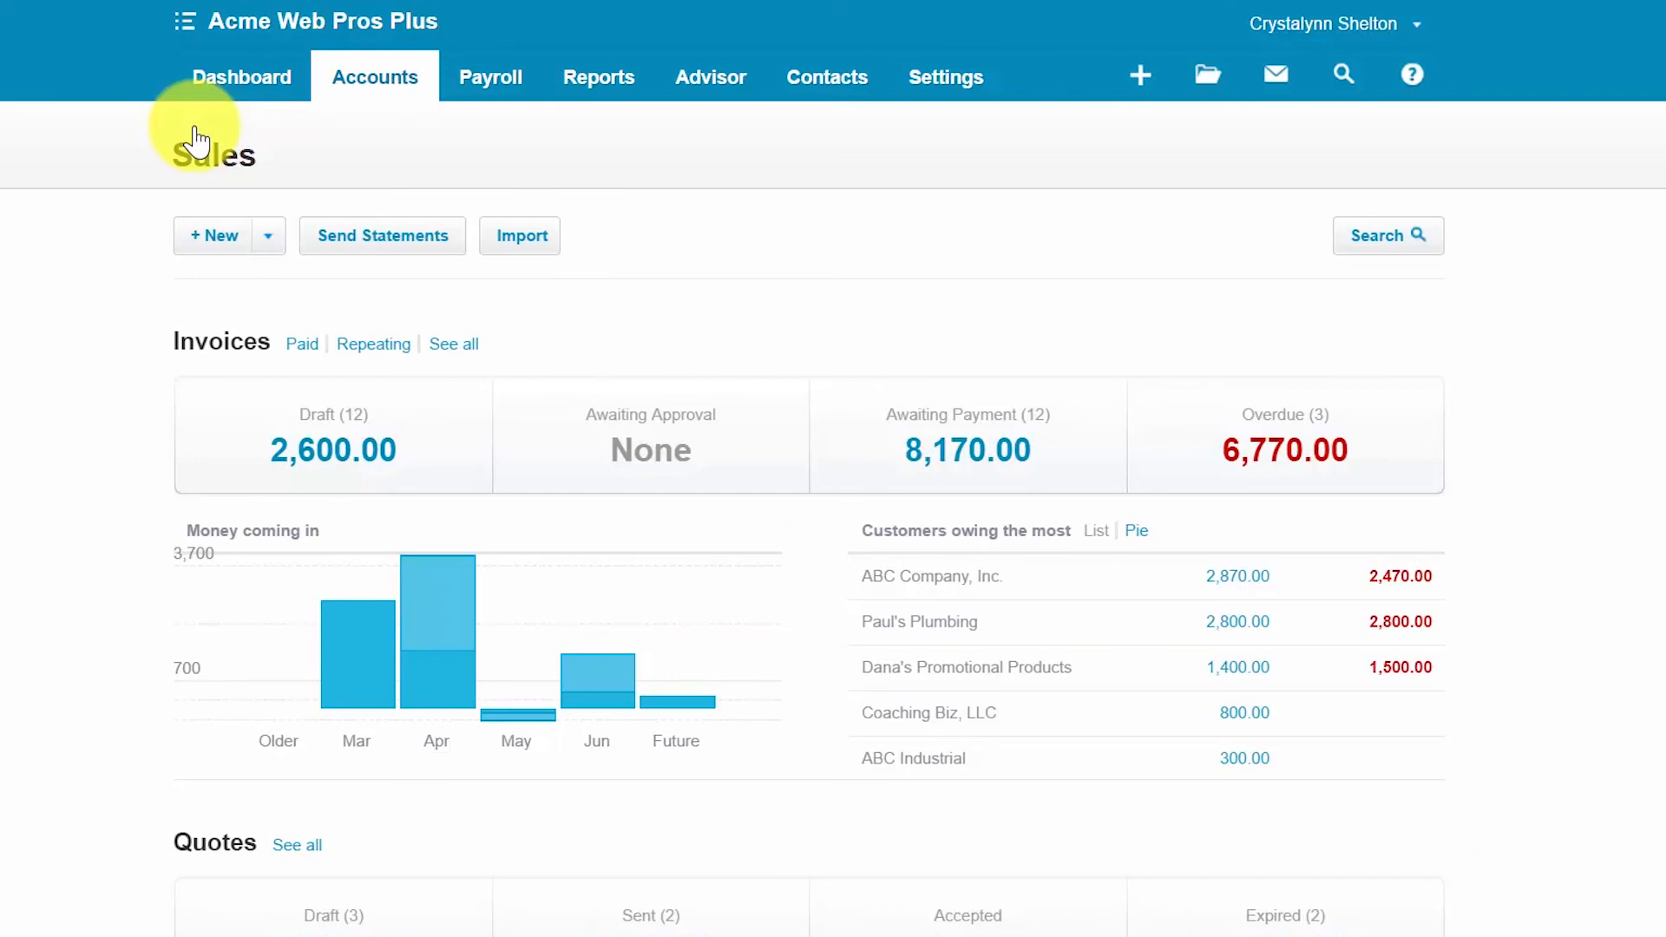
# Open the credit note for Dana's Promotional Products from the sales invoices awaiting payment
pyautogui.click(384, 94)
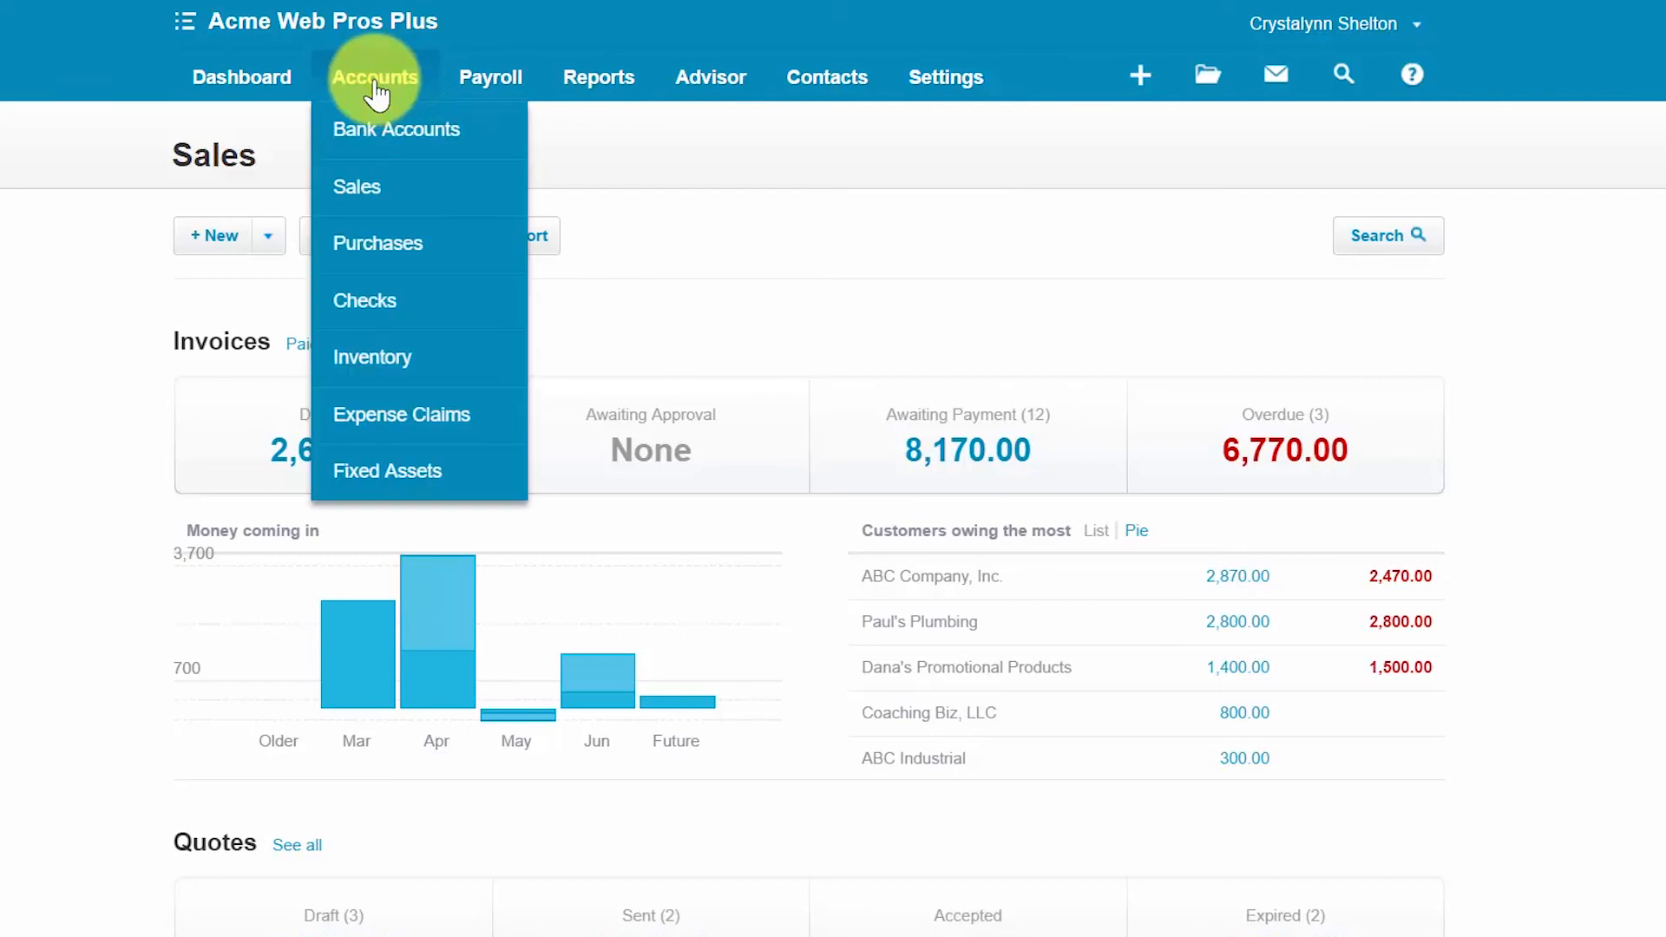
pyautogui.click(369, 193)
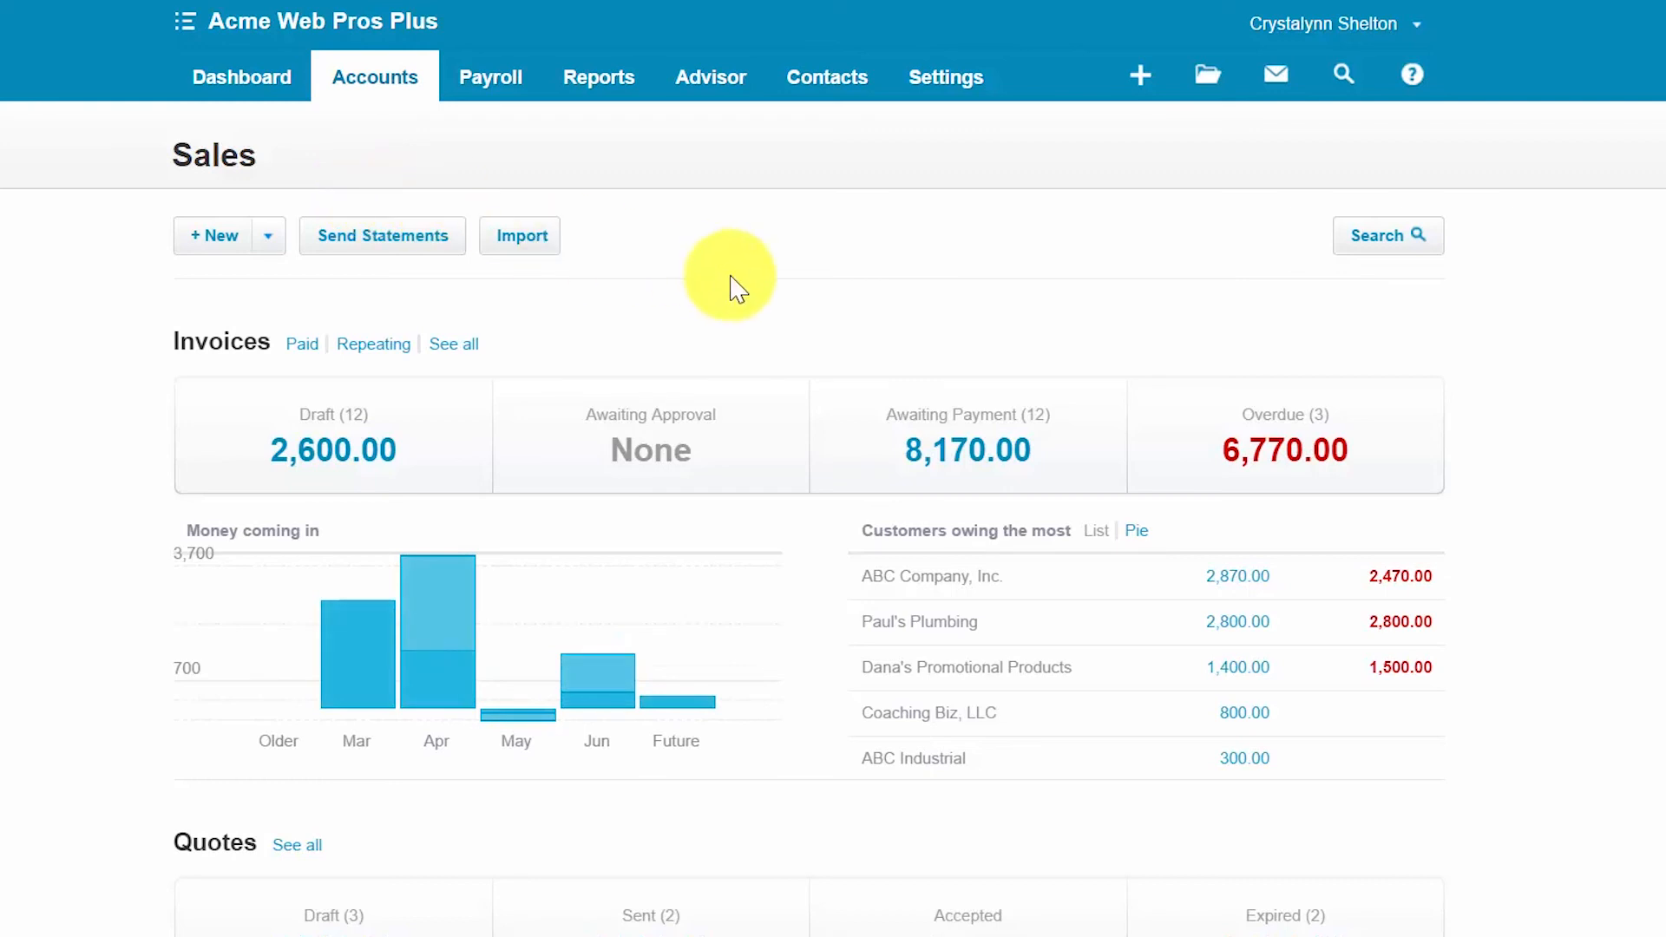
pyautogui.click(974, 436)
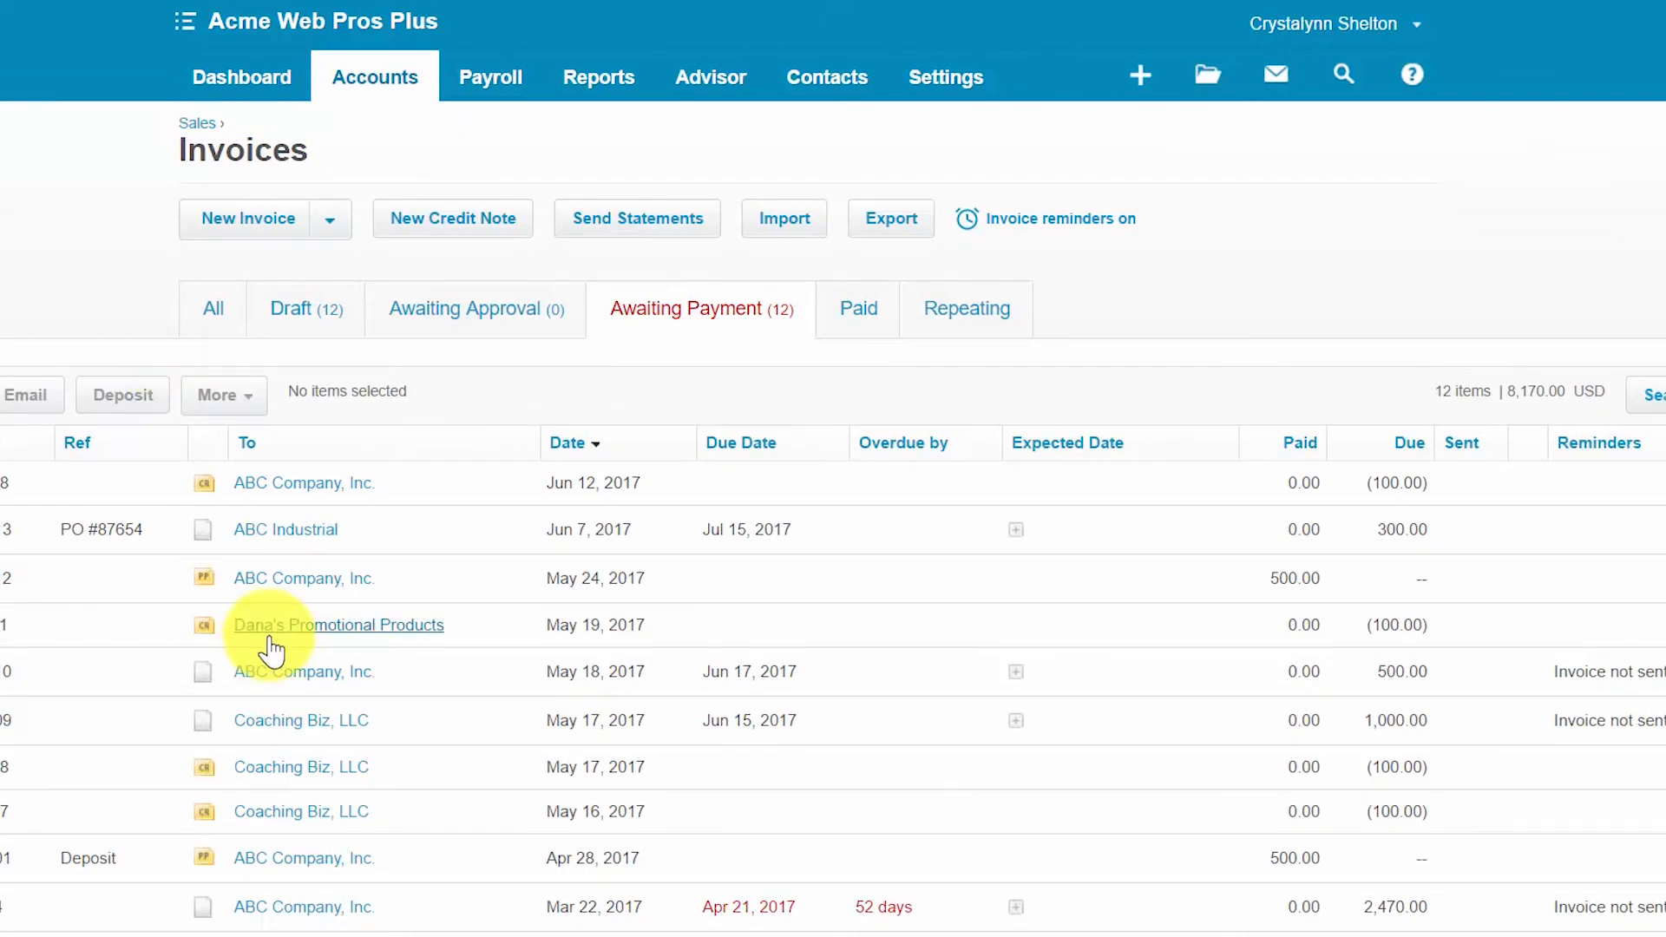
pyautogui.scroll(-1, 278, 647)
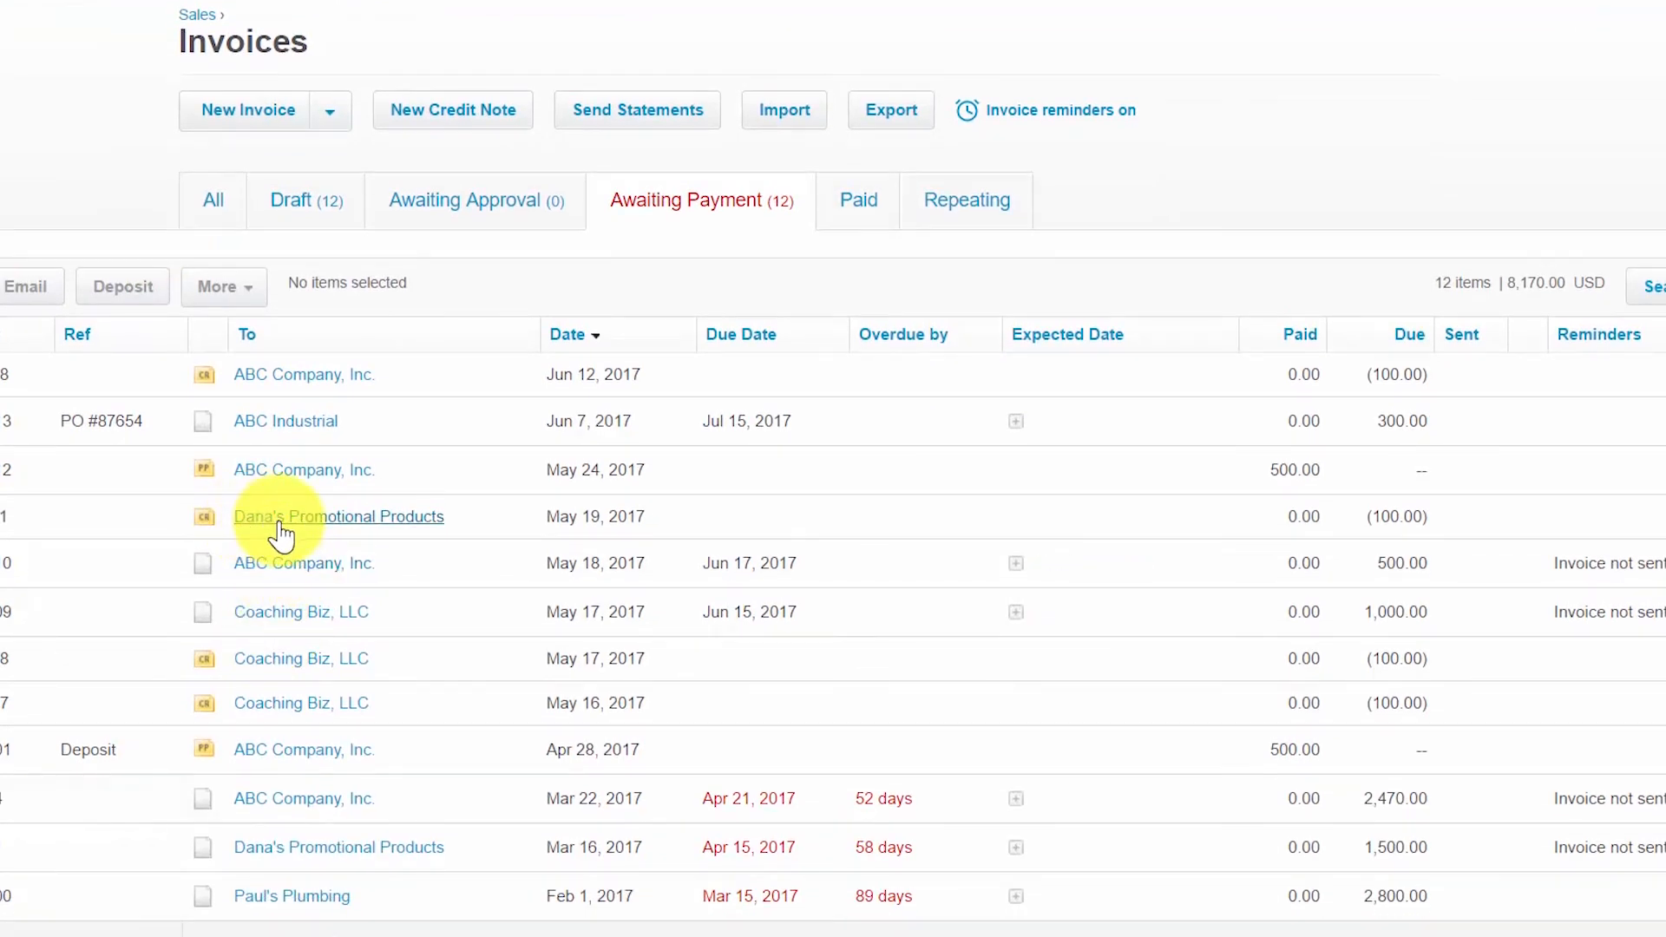
pyautogui.click(349, 518)
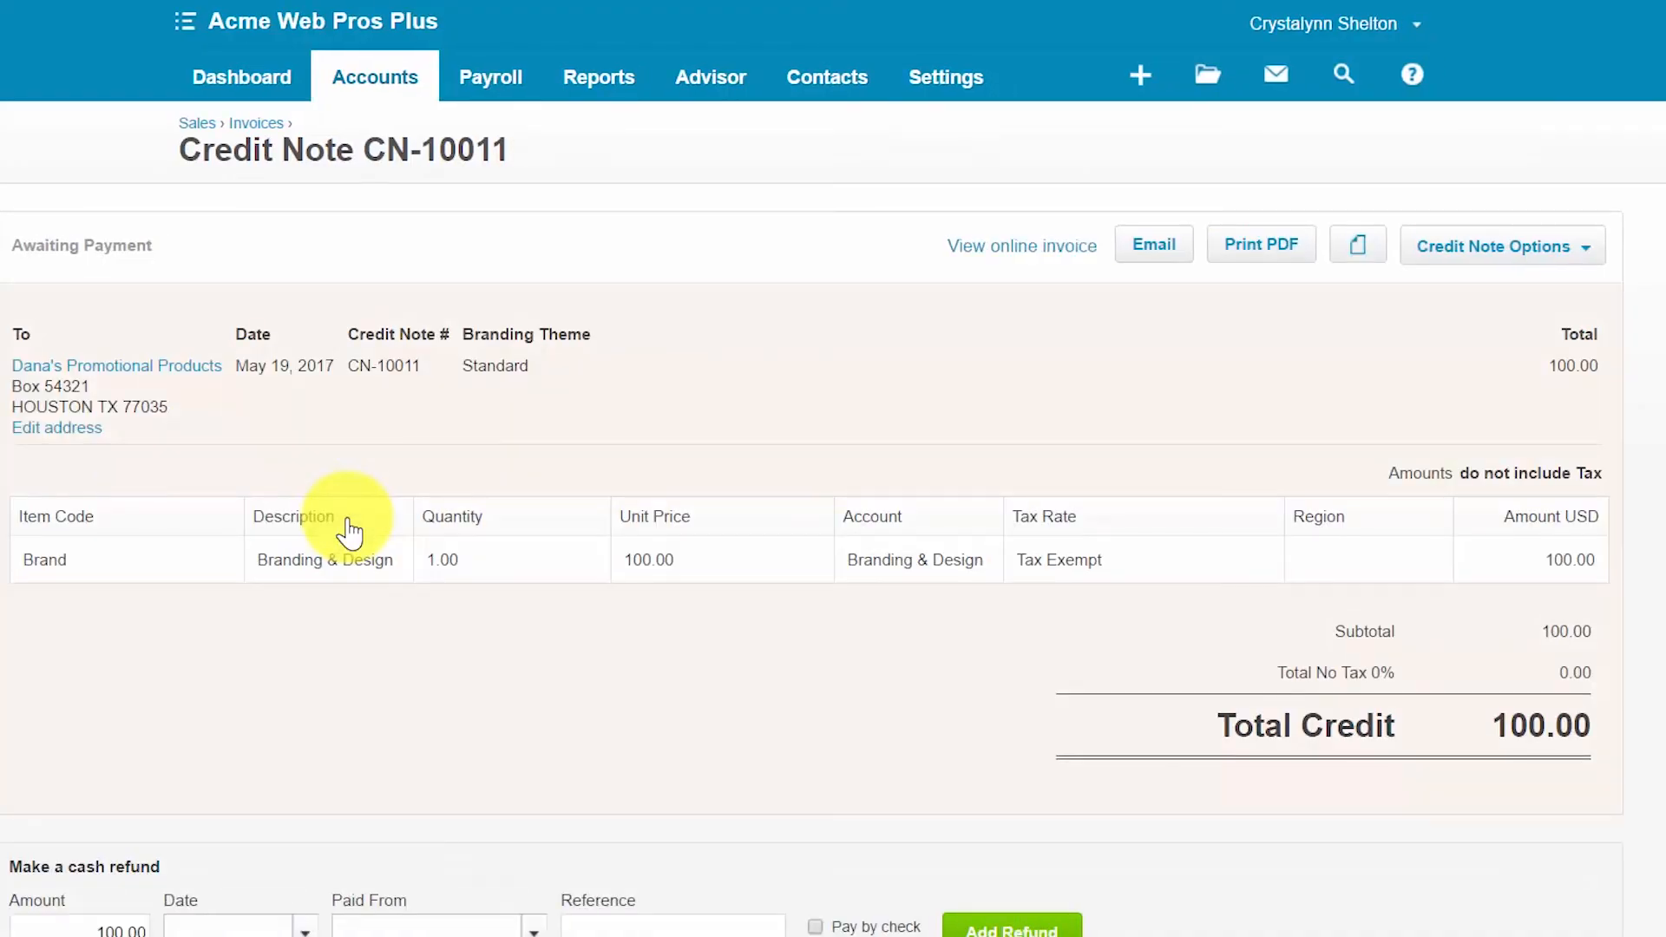
# Look at the available options for the Dana's Promotional Products credit note and return to the dashboard
pyautogui.click(1593, 250)
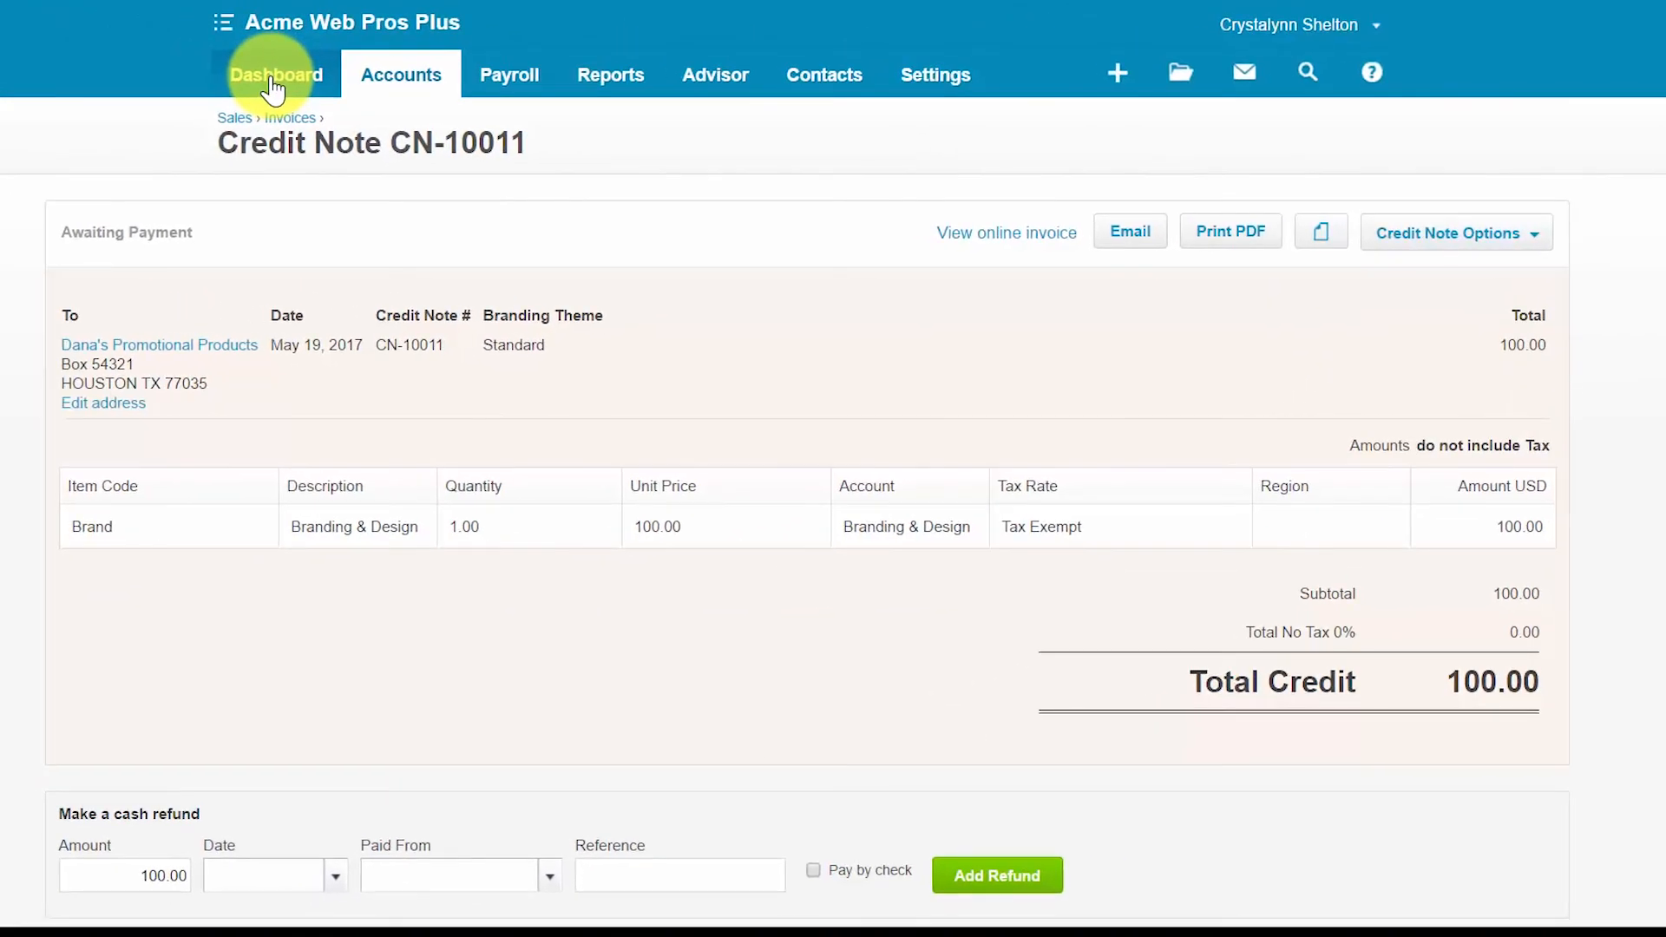
pyautogui.click(122, 52)
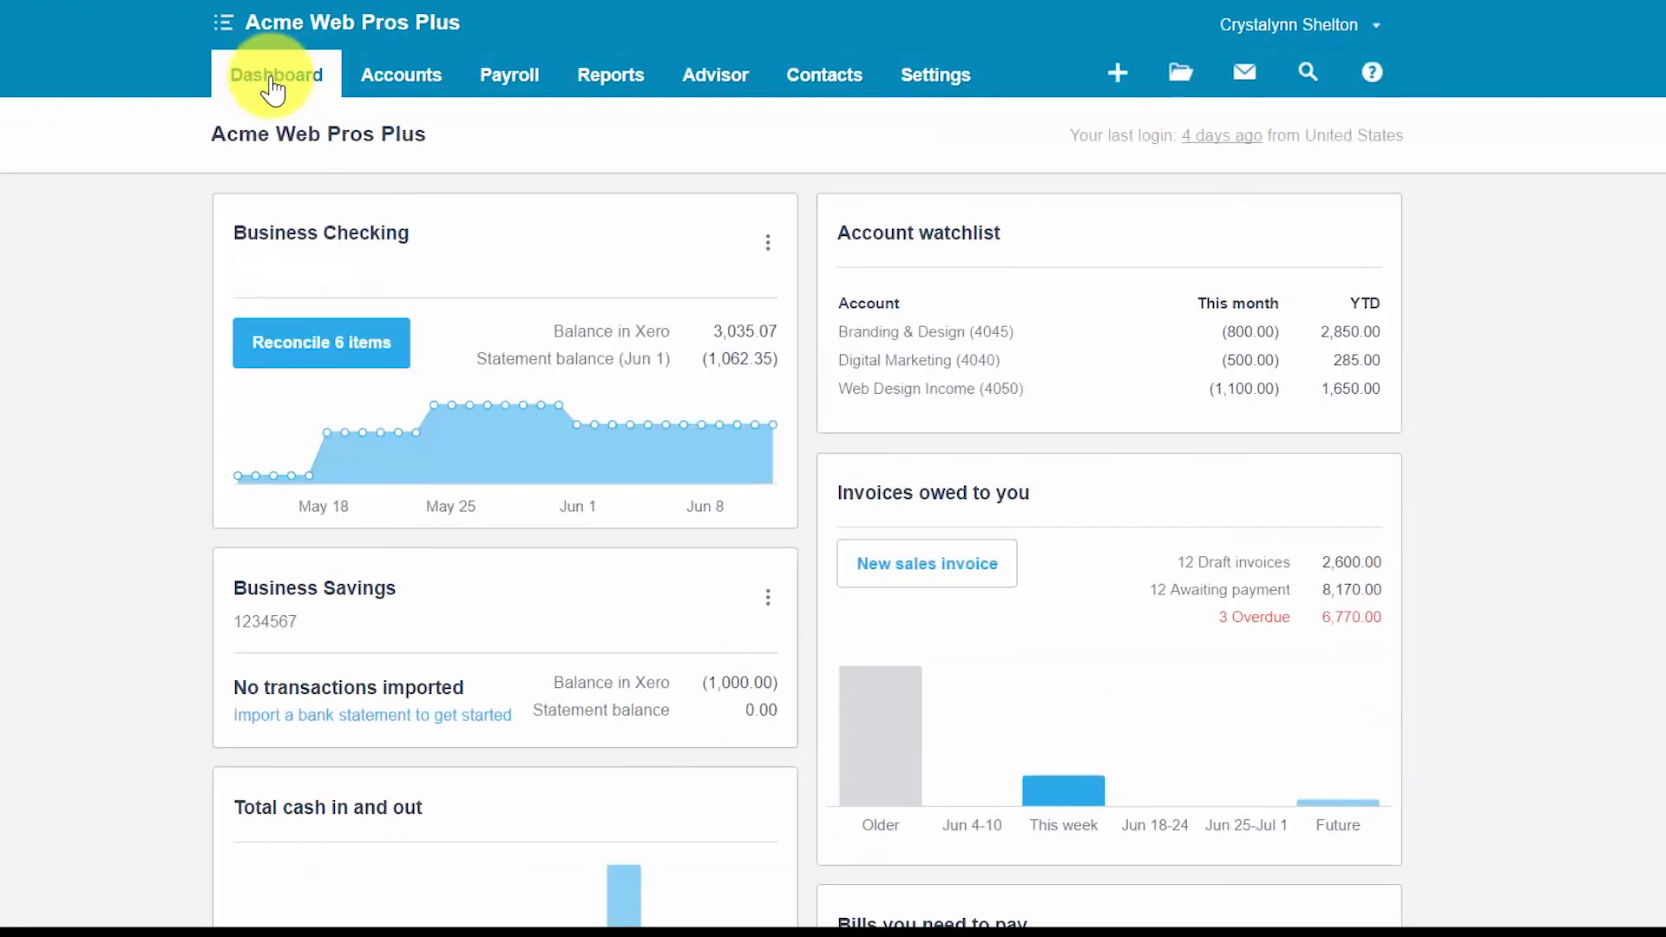